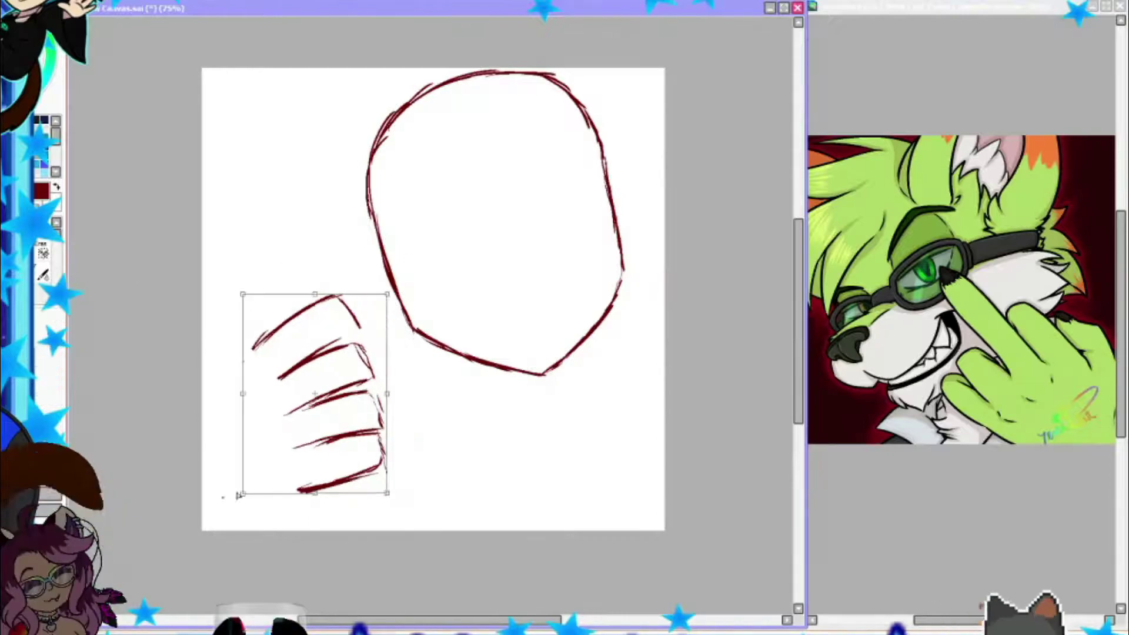
# Step: Sketch curled finger shapes for the hand in the lower-left area of the canvas and reposition them with a transform
pyautogui.moveTo(382, 393); pyautogui.dragTo(276, 435)
pyautogui.moveTo(353, 441); pyautogui.dragTo(294, 476)
pyautogui.moveTo(329, 299); pyautogui.dragTo(208, 388)
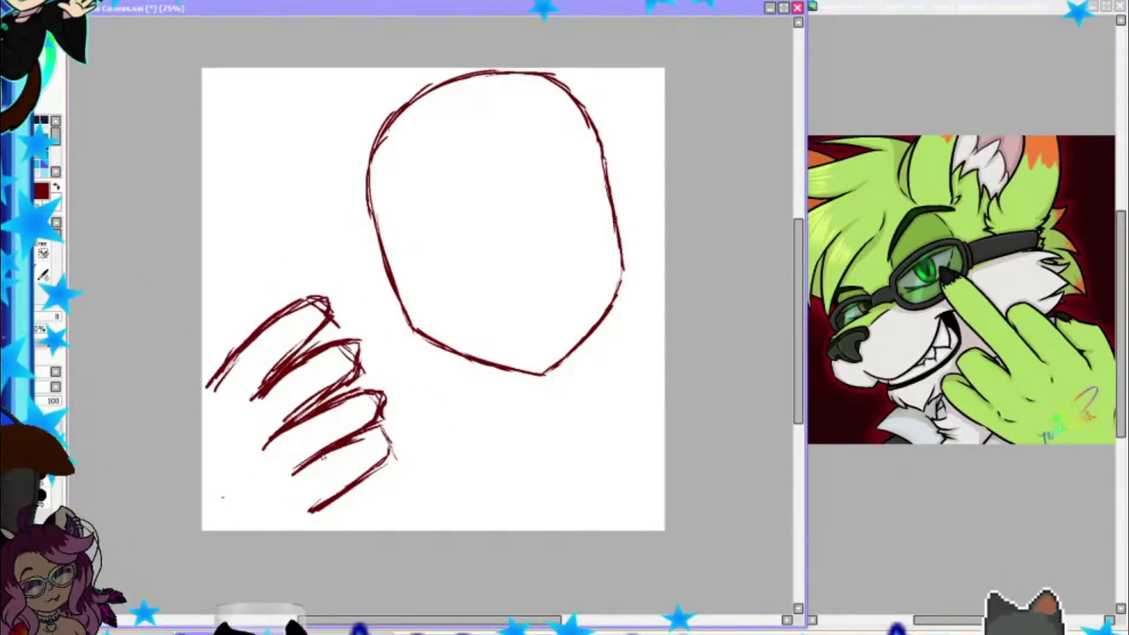
pyautogui.moveTo(400, 441); pyautogui.dragTo(294, 505)
pyautogui.moveTo(203, 406); pyautogui.dragTo(212, 441)
pyautogui.moveTo(212, 417); pyautogui.dragTo(265, 488)
pyautogui.moveTo(267, 497); pyautogui.dragTo(294, 517)
pyautogui.hotkey('ctrl', 't')
pyautogui.moveTo(194, 359); pyautogui.dragTo(345, 361)
pyautogui.press('Return')
# Step: Sketch the tilted can's outline around the fingers and rework the head shape's right edge
pyautogui.moveTo(215, 330)
pyautogui.mouseDown()
pyautogui.moveTo(338, 266)
pyautogui.moveTo(442, 450)
pyautogui.moveTo(388, 532)
pyautogui.mouseUp()
pyautogui.moveTo(448, 479); pyautogui.dragTo(405, 530)
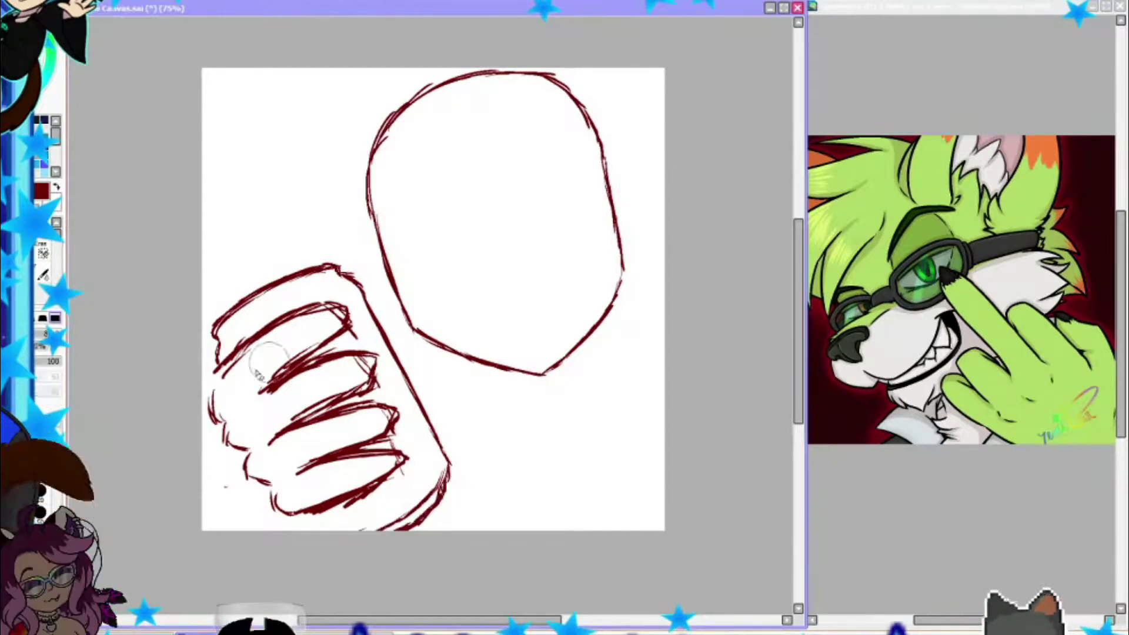
pyautogui.moveTo(215, 341); pyautogui.dragTo(303, 529)
pyautogui.moveTo(600, 100); pyautogui.dragTo(632, 271)
# Step: Sketch the thumb, the hand's outer edge and the four fingertips gripping the can
pyautogui.moveTo(391, 302)
pyautogui.mouseDown()
pyautogui.moveTo(402, 347)
pyautogui.moveTo(445, 405)
pyautogui.mouseUp()
pyautogui.hotkey('ctrl', 'z')
pyautogui.moveTo(411, 321); pyautogui.dragTo(473, 429)
pyautogui.moveTo(224, 376)
pyautogui.mouseDown()
pyautogui.moveTo(266, 401)
pyautogui.moveTo(211, 379)
pyautogui.mouseUp()
pyautogui.moveTo(235, 423)
pyautogui.mouseDown()
pyautogui.moveTo(259, 464)
pyautogui.moveTo(336, 468)
pyautogui.mouseUp()
pyautogui.moveTo(288, 521); pyautogui.dragTo(338, 497)
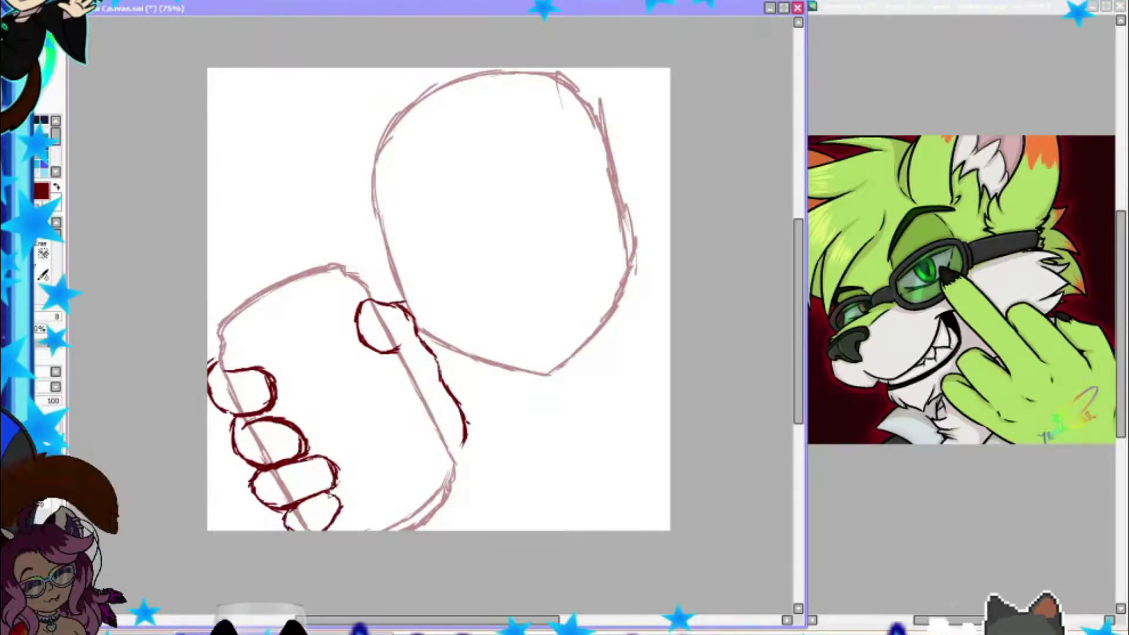
# Step: Redraw the upper two fingertips and the hand's outer contour from the thumb down to the wrist
pyautogui.hotkey('ctrl', 'z')
pyautogui.moveTo(247, 464)
pyautogui.mouseDown()
pyautogui.moveTo(300, 411)
pyautogui.moveTo(232, 453)
pyautogui.mouseUp()
pyautogui.hotkey('ctrl', 'z')
pyautogui.moveTo(259, 377); pyautogui.dragTo(229, 411)
pyautogui.moveTo(218, 344); pyautogui.dragTo(208, 364)
pyautogui.moveTo(376, 297)
pyautogui.mouseDown()
pyautogui.moveTo(473, 453)
pyautogui.moveTo(473, 479)
pyautogui.mouseUp()
pyautogui.moveTo(473, 441); pyautogui.dragTo(450, 497)
pyautogui.moveTo(435, 511); pyautogui.dragTo(421, 529)
# Step: Sketch the face's vertical and horizontal guidelines across the head and reinforce the head's right edge
pyautogui.moveTo(459, 88); pyautogui.dragTo(541, 373)
pyautogui.moveTo(603, 109); pyautogui.dragTo(634, 223)
pyautogui.moveTo(371, 171)
pyautogui.mouseDown()
pyautogui.moveTo(392, 282)
pyautogui.moveTo(613, 207)
pyautogui.mouseUp()
# Step: Sketch the nose with its nostrils, plus the muzzle front and curved upper lip line
pyautogui.moveTo(459, 186); pyautogui.dragTo(415, 230)
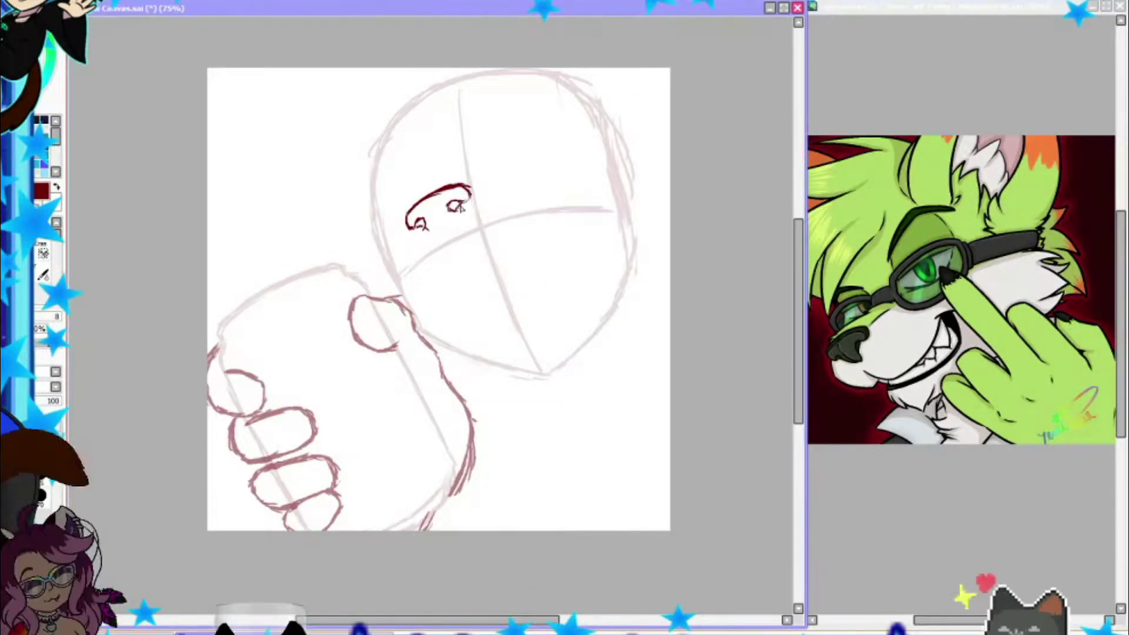
pyautogui.moveTo(468, 190); pyautogui.dragTo(446, 244)
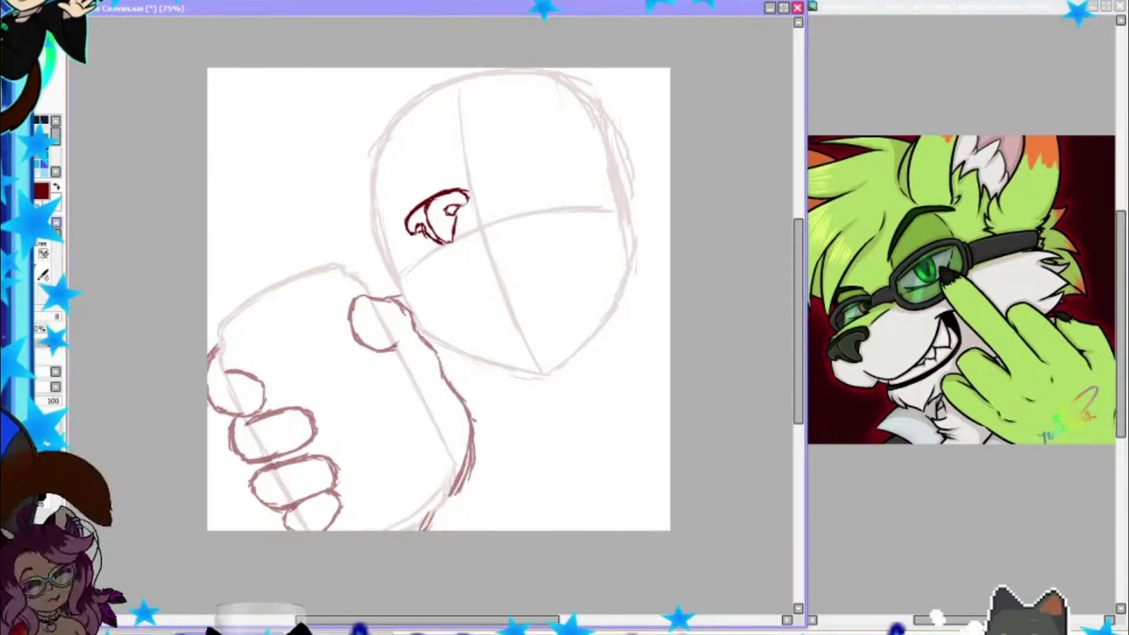
pyautogui.moveTo(550, 205); pyautogui.dragTo(610, 210)
pyautogui.moveTo(495, 235); pyautogui.dragTo(400, 292)
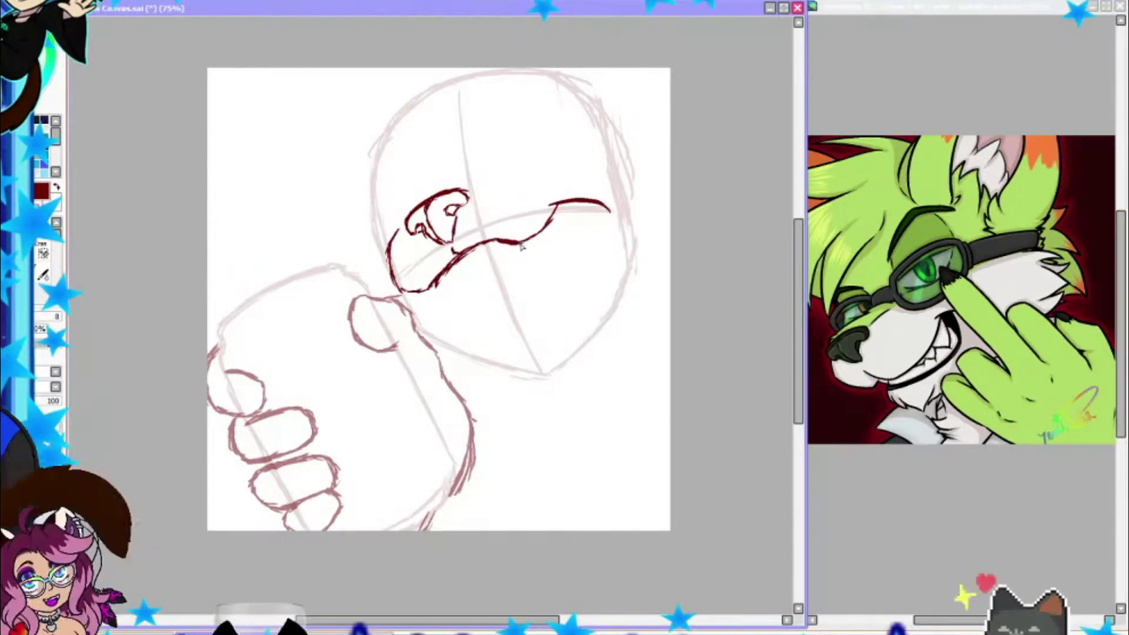
# Step: Sketch the wide open lower jaw and add pointed teeth along the mouth
pyautogui.moveTo(496, 249); pyautogui.dragTo(475, 254)
pyautogui.moveTo(418, 293); pyautogui.dragTo(458, 320)
pyautogui.moveTo(595, 200)
pyautogui.mouseDown()
pyautogui.moveTo(567, 301)
pyautogui.moveTo(488, 360)
pyautogui.mouseUp()
pyautogui.moveTo(488, 360); pyautogui.dragTo(475, 375)
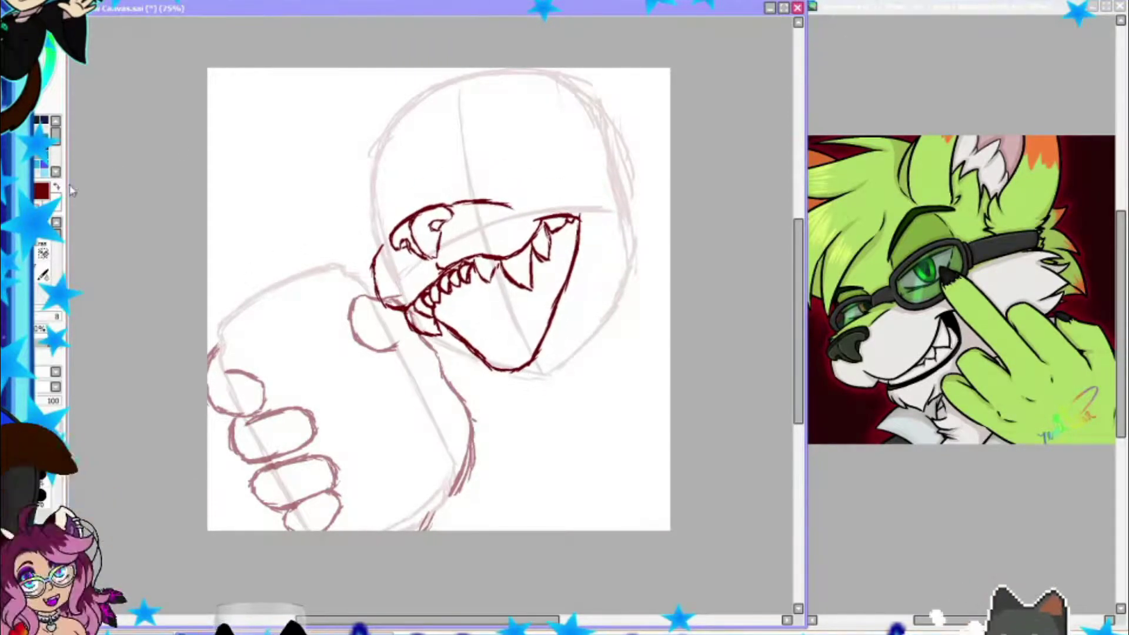
pyautogui.moveTo(435, 323); pyautogui.dragTo(527, 376)
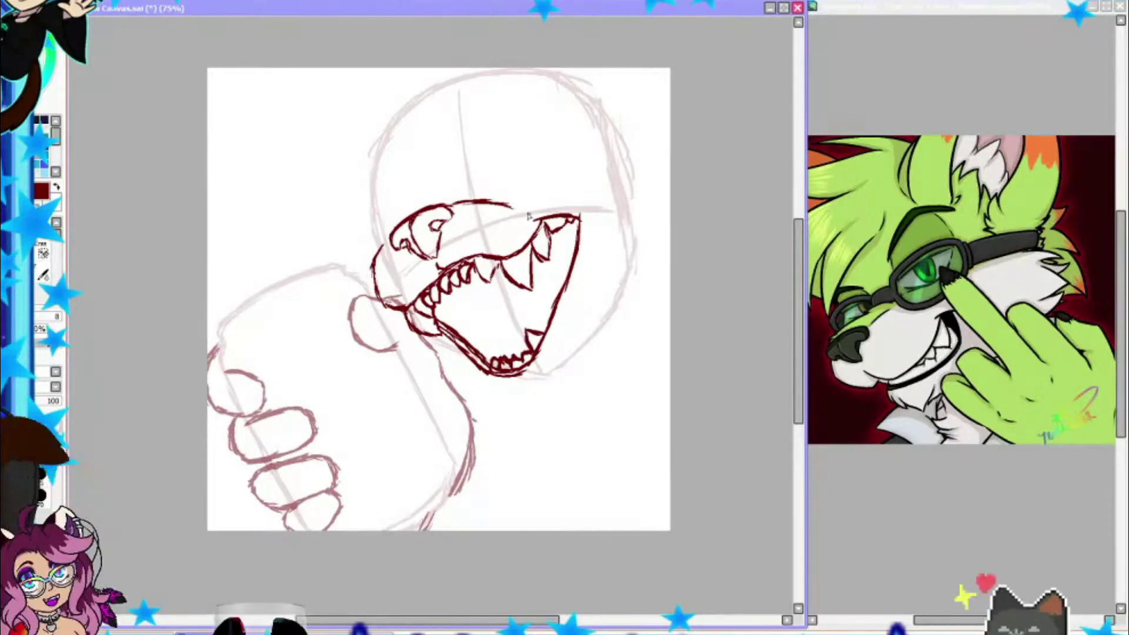
# Step: Sketch the large tongue hanging out of the mouth and refine the teeth at the mouth's corner
pyautogui.moveTo(582, 241)
pyautogui.mouseDown()
pyautogui.moveTo(529, 370)
pyautogui.moveTo(550, 252)
pyautogui.mouseUp()
pyautogui.moveTo(515, 278)
pyautogui.mouseDown()
pyautogui.moveTo(465, 308)
pyautogui.moveTo(465, 395)
pyautogui.moveTo(505, 400)
pyautogui.mouseUp()
pyautogui.moveTo(458, 329); pyautogui.dragTo(517, 376)
pyautogui.moveTo(573, 244); pyautogui.dragTo(553, 259)
pyautogui.moveTo(449, 312); pyautogui.dragTo(471, 397)
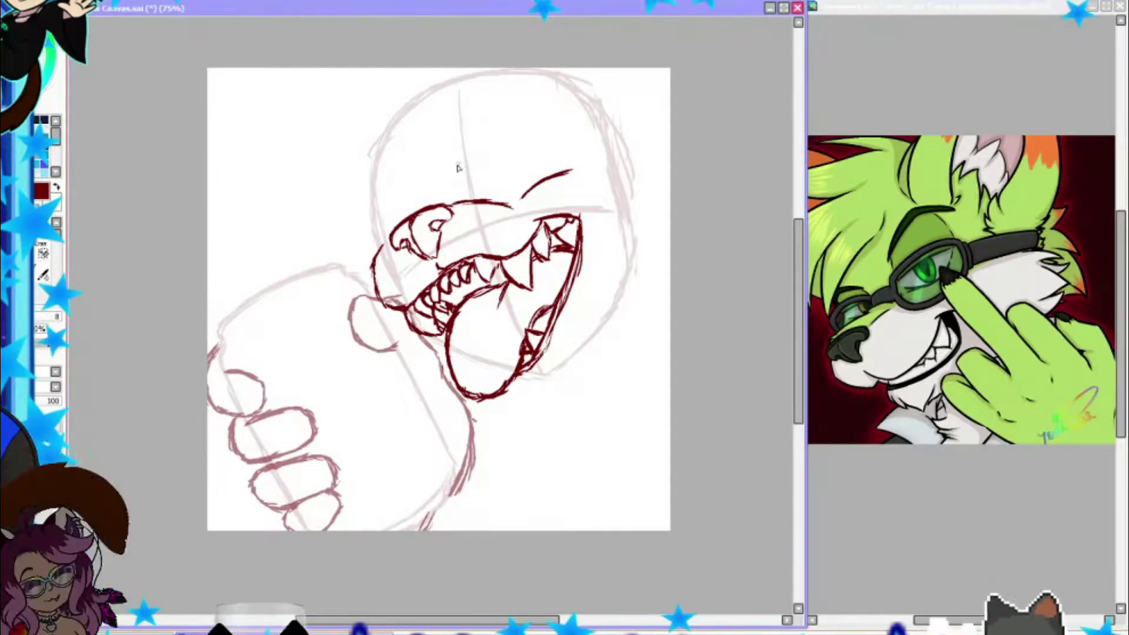
# Step: Reposition the muzzle sketch slightly, and sketch and adjust the slanted eyebrow above the eye
pyautogui.hotkey('ctrl', 't')
pyautogui.moveTo(520, 195)
pyautogui.mouseDown()
pyautogui.moveTo(513, 185)
pyautogui.moveTo(546, 177)
pyautogui.moveTo(537, 187)
pyautogui.mouseUp()
pyautogui.press('Return')
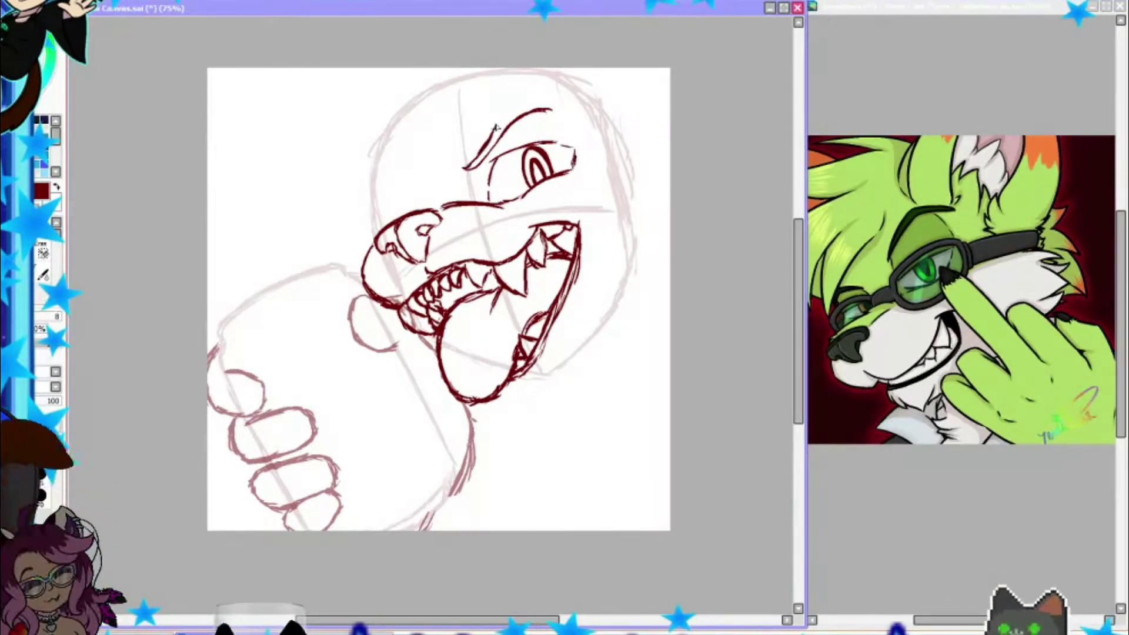
pyautogui.moveTo(473, 161); pyautogui.dragTo(561, 103)
pyautogui.hotkey('ctrl', 't')
pyautogui.press('Return')
# Step: Sketch jagged cheek fur from beside the eye down to the chin and clean up the front of the mouth
pyautogui.moveTo(601, 158); pyautogui.dragTo(670, 169)
pyautogui.moveTo(670, 187)
pyautogui.mouseDown()
pyautogui.moveTo(556, 365)
pyautogui.moveTo(500, 405)
pyautogui.mouseUp()
pyautogui.press('e')
pyautogui.moveTo(405, 306)
pyautogui.mouseDown()
pyautogui.moveTo(446, 321)
pyautogui.moveTo(432, 309)
pyautogui.mouseUp()
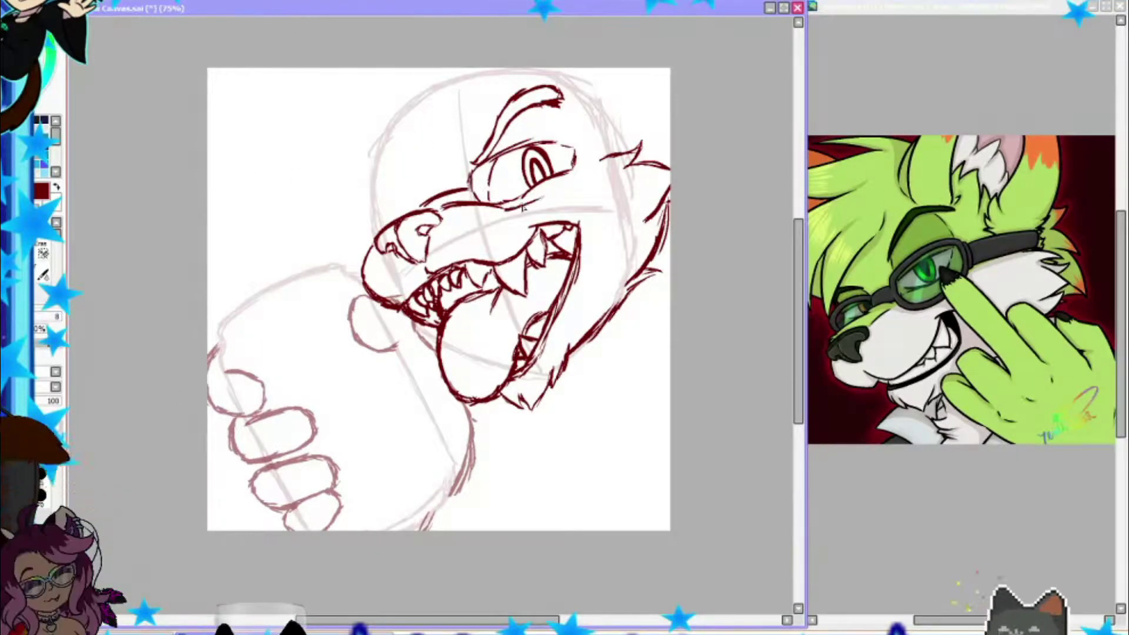
# Step: Sketch the glasses frame around the eye and its strap running across the side of the head
pyautogui.moveTo(505, 206); pyautogui.dragTo(579, 179)
pyautogui.moveTo(488, 154); pyautogui.dragTo(580, 177)
pyautogui.moveTo(589, 135); pyautogui.dragTo(656, 160)
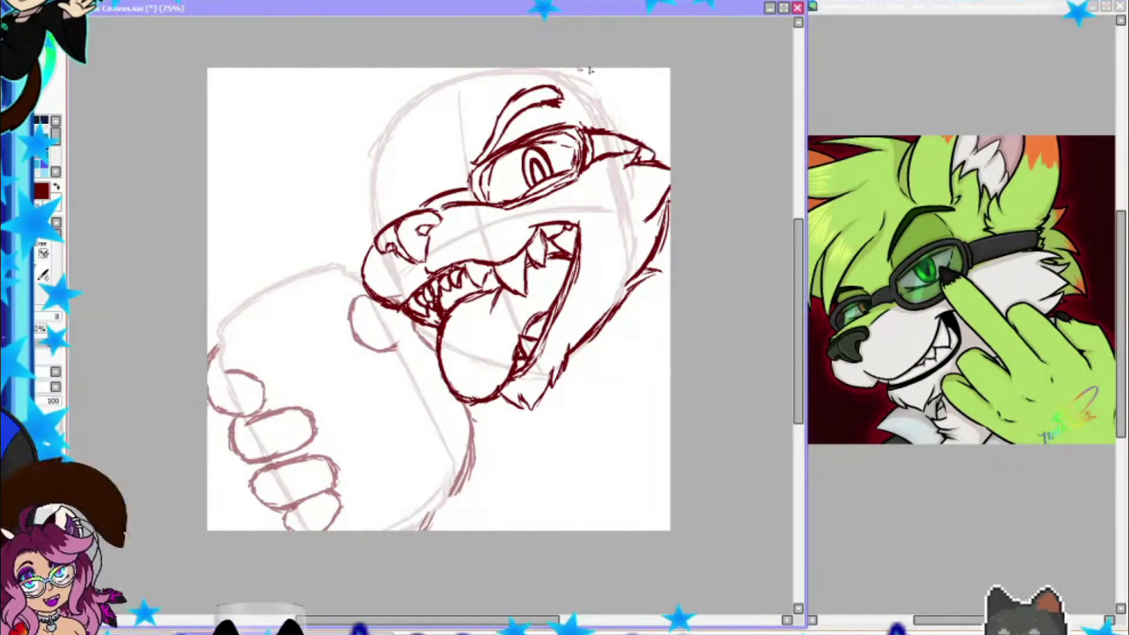
# Step: Sketch the ear lines above the strap and pointed hair locks sweeping over the forehead to the nose
pyautogui.moveTo(631, 70); pyautogui.dragTo(646, 142)
pyautogui.moveTo(605, 95); pyautogui.dragTo(623, 69)
pyautogui.moveTo(294, 97); pyautogui.dragTo(419, 82)
pyautogui.moveTo(254, 126)
pyautogui.mouseDown()
pyautogui.moveTo(359, 160)
pyautogui.moveTo(310, 207)
pyautogui.mouseUp()
pyautogui.moveTo(454, 163); pyautogui.dragTo(293, 264)
pyautogui.moveTo(407, 207); pyautogui.dragTo(353, 281)
pyautogui.moveTo(435, 294); pyautogui.dragTo(366, 294)
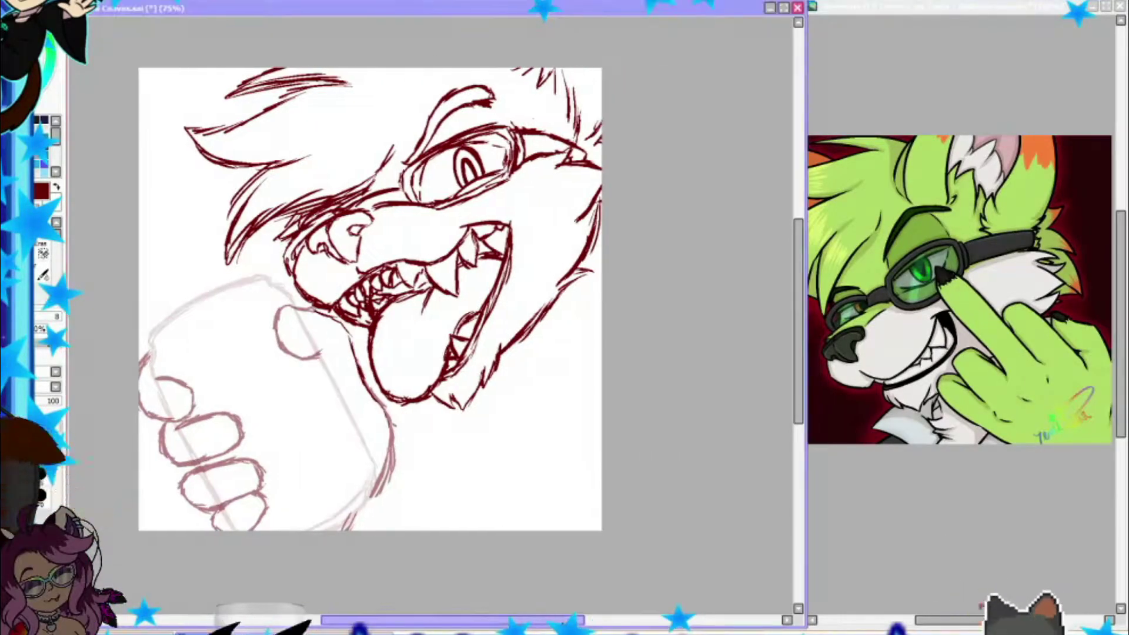
# Step: Try to sketch the shoulder line, chest fur and arm edge below the jaw
pyautogui.moveTo(600, 269); pyautogui.dragTo(477, 389)
pyautogui.moveTo(566, 379)
pyautogui.mouseDown()
pyautogui.moveTo(516, 470)
pyautogui.moveTo(600, 474)
pyautogui.mouseUp()
pyautogui.moveTo(600, 312); pyautogui.dragTo(591, 400)
pyautogui.moveTo(509, 385); pyautogui.dragTo(482, 412)
pyautogui.moveTo(500, 405)
pyautogui.mouseDown()
pyautogui.moveTo(465, 453)
pyautogui.moveTo(473, 524)
pyautogui.mouseUp()
pyautogui.hotkey('ctrl', 'z')
pyautogui.hotkey('ctrl', 'z')
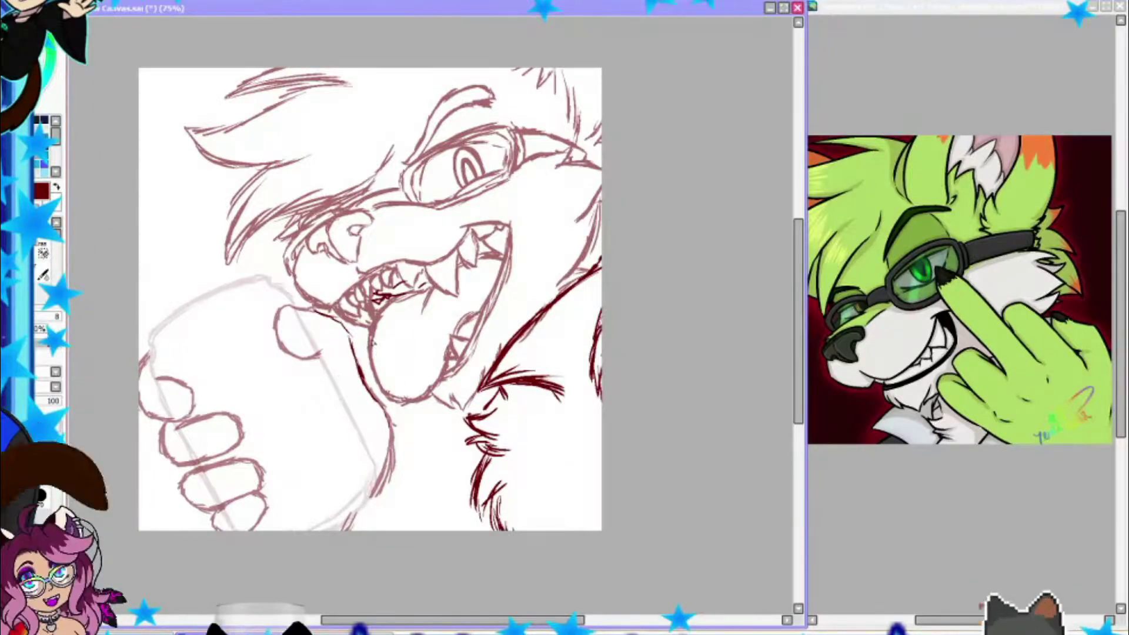
pyautogui.hotkey('ctrl', 'z')
# Step: Sketch the chest outline, the arm's edge and the neck contour beside the hand
pyautogui.moveTo(456, 412); pyautogui.dragTo(432, 488)
pyautogui.moveTo(561, 388)
pyautogui.mouseDown()
pyautogui.moveTo(517, 529)
pyautogui.moveTo(518, 506)
pyautogui.mouseUp()
pyautogui.hotkey('ctrl', 'z')
pyautogui.hotkey('ctrl', 'z')
pyautogui.moveTo(600, 338); pyautogui.dragTo(595, 525)
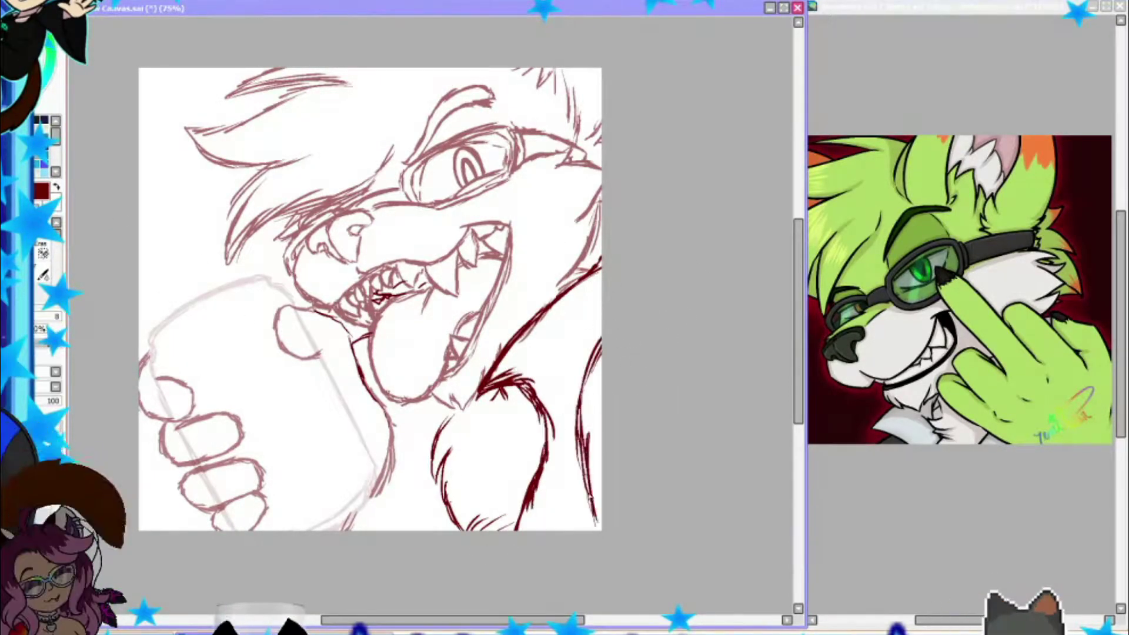
pyautogui.moveTo(406, 422); pyautogui.dragTo(385, 471)
pyautogui.moveTo(373, 497); pyautogui.dragTo(406, 532)
pyautogui.moveTo(450, 485); pyautogui.dragTo(438, 532)
pyautogui.moveTo(544, 461); pyautogui.dragTo(520, 530)
# Step: Sketch the far ear's lines behind the hair and fur at the near ear, undoing the unwanted strokes
pyautogui.moveTo(153, 70); pyautogui.dragTo(235, 200)
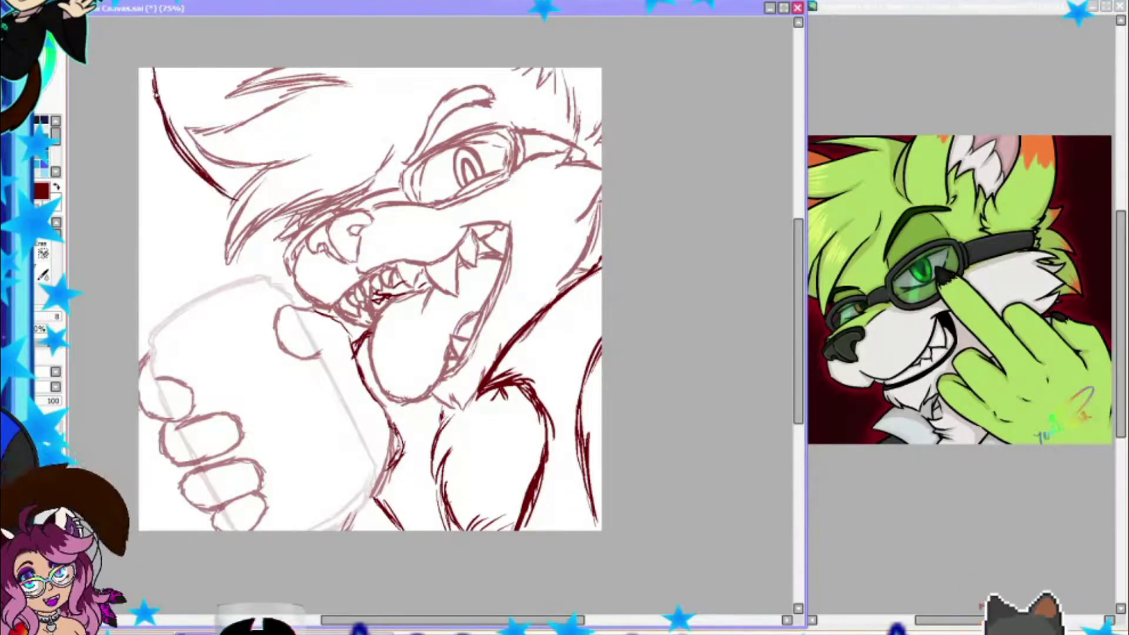
pyautogui.moveTo(271, 79); pyautogui.dragTo(214, 117)
pyautogui.moveTo(573, 94); pyautogui.dragTo(598, 70)
pyautogui.hotkey('ctrl', 'z')
pyautogui.hotkey('ctrl', 'z')
pyautogui.hotkey('ctrl', 'z')
pyautogui.hotkey('ctrl', 'z')
pyautogui.hotkey('ctrl', 'z')
pyautogui.hotkey('ctrl', 'z')
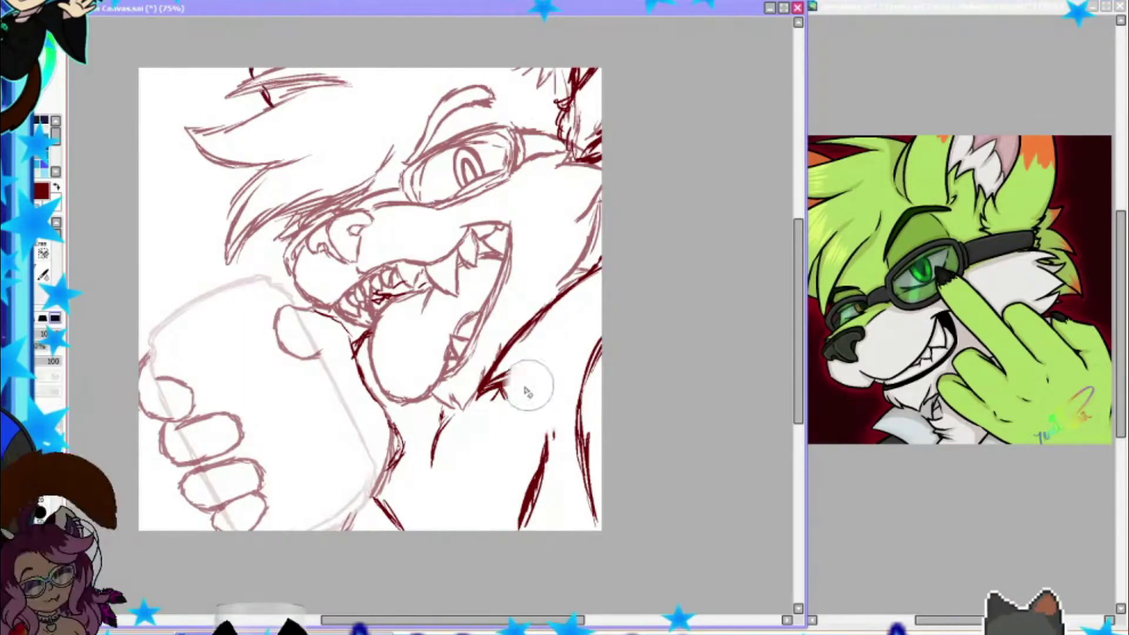
# Step: Redraw the angular shirt collar and shoulder line below the jaw, with fur along the neck and chest
pyautogui.moveTo(579, 289); pyautogui.dragTo(488, 336)
pyautogui.moveTo(489, 338); pyautogui.dragTo(520, 417)
pyautogui.moveTo(576, 399); pyautogui.dragTo(511, 529)
pyautogui.moveTo(429, 405)
pyautogui.mouseDown()
pyautogui.moveTo(403, 450)
pyautogui.moveTo(411, 529)
pyautogui.mouseUp()
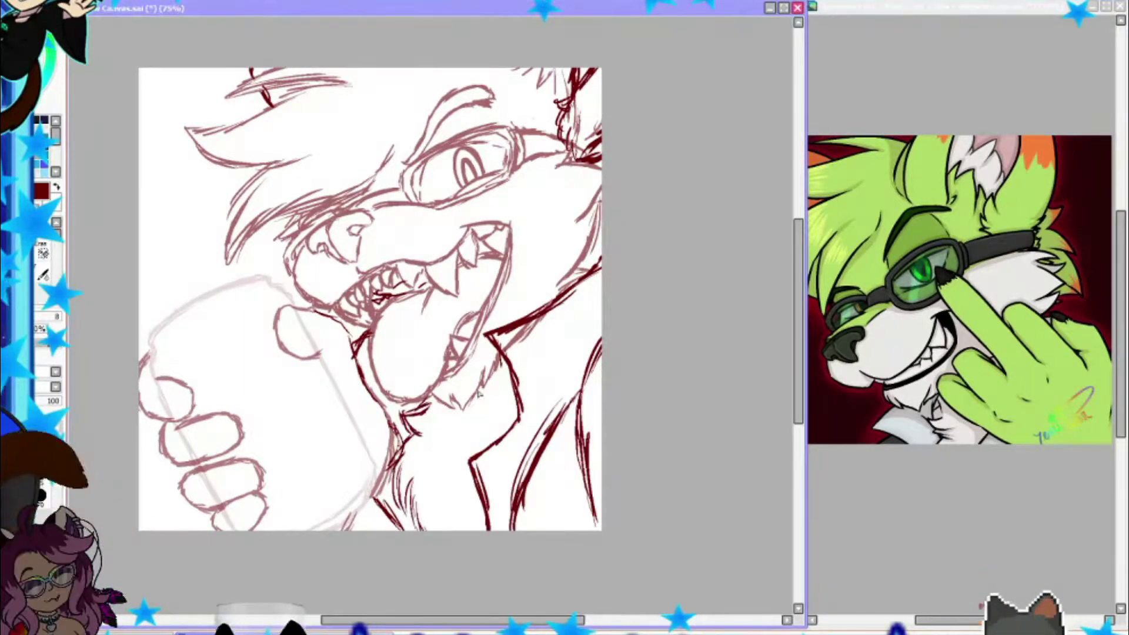
pyautogui.moveTo(517, 417); pyautogui.dragTo(483, 530)
pyautogui.moveTo(464, 412); pyautogui.dragTo(461, 418)
pyautogui.press('e')
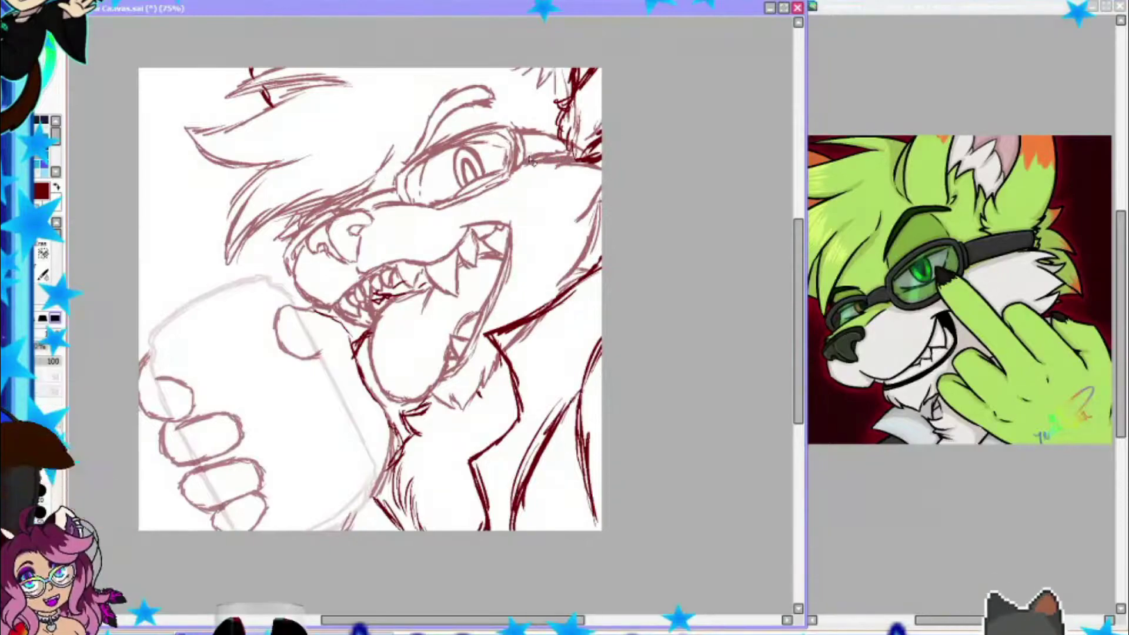
# Step: Ink the nose in black, plus the lower jaw's rear line with its tooth
pyautogui.moveTo(388, 303)
pyautogui.mouseDown()
pyautogui.moveTo(341, 282)
pyautogui.moveTo(470, 233)
pyautogui.mouseUp()
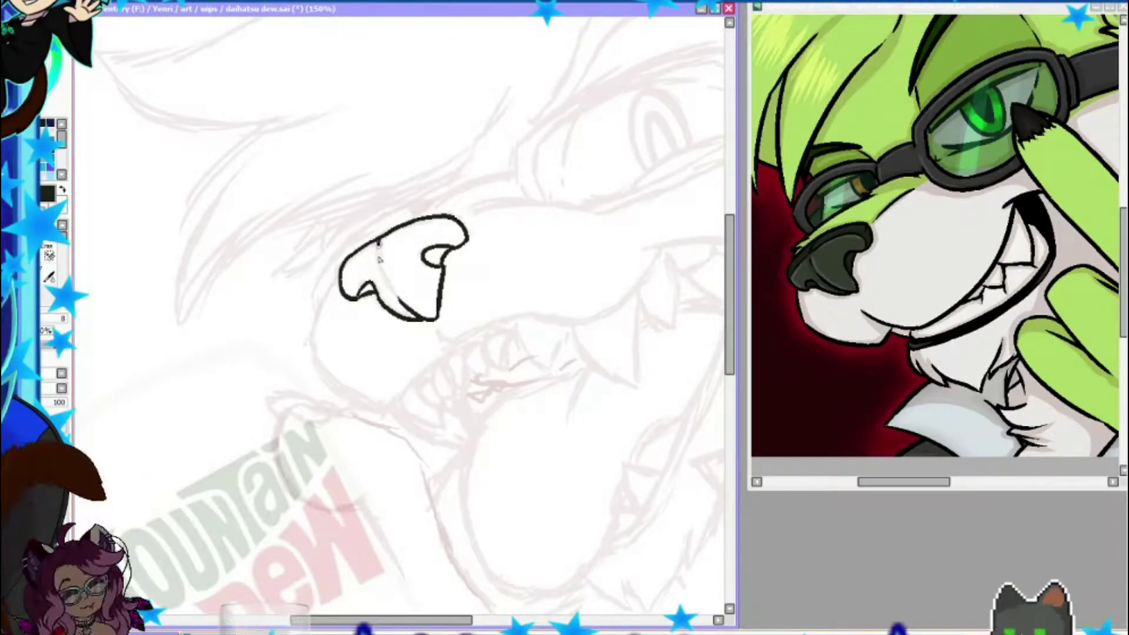
pyautogui.moveTo(346, 621); pyautogui.dragTo(374, 622)
pyautogui.moveTo(575, 464); pyautogui.dragTo(511, 538)
pyautogui.moveTo(641, 247); pyautogui.dragTo(515, 538)
pyautogui.moveTo(626, 353); pyautogui.dragTo(514, 549)
# Step: Ink the upper lip, the rounded muzzle front and the large upper fangs
pyautogui.scroll(-2, 514, 550)
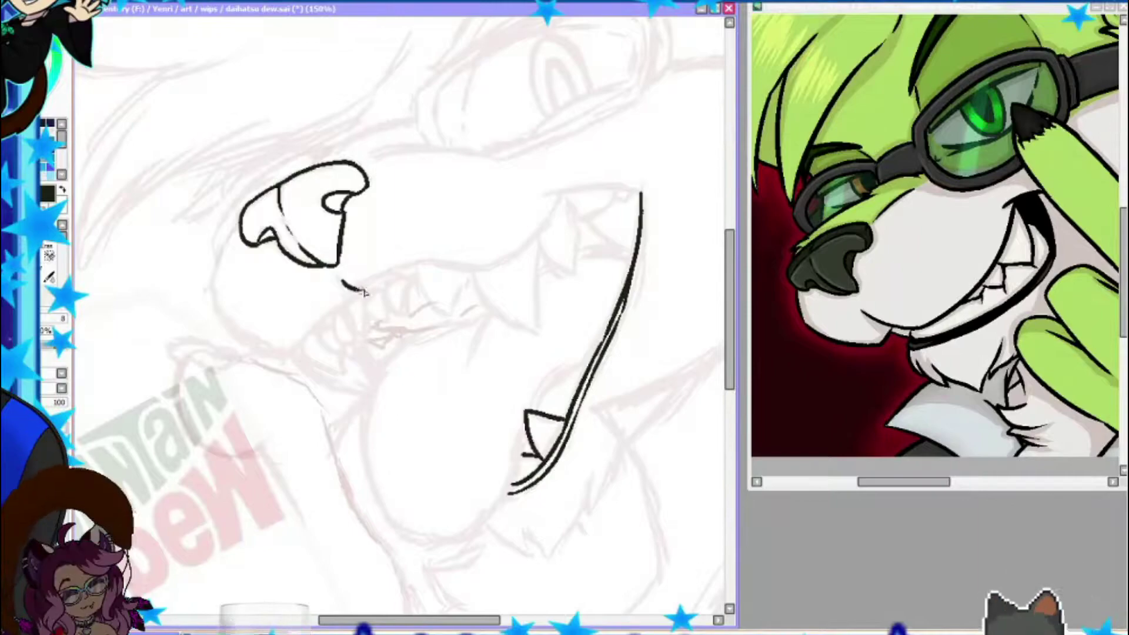
pyautogui.moveTo(362, 290); pyautogui.dragTo(577, 187)
pyautogui.moveTo(642, 202)
pyautogui.mouseDown()
pyautogui.moveTo(541, 192)
pyautogui.moveTo(638, 241)
pyautogui.mouseUp()
pyautogui.moveTo(241, 222)
pyautogui.mouseDown()
pyautogui.moveTo(277, 354)
pyautogui.moveTo(331, 309)
pyautogui.mouseUp()
pyautogui.moveTo(417, 267)
pyautogui.mouseDown()
pyautogui.moveTo(458, 279)
pyautogui.moveTo(538, 242)
pyautogui.mouseUp()
pyautogui.moveTo(539, 243); pyautogui.dragTo(575, 274)
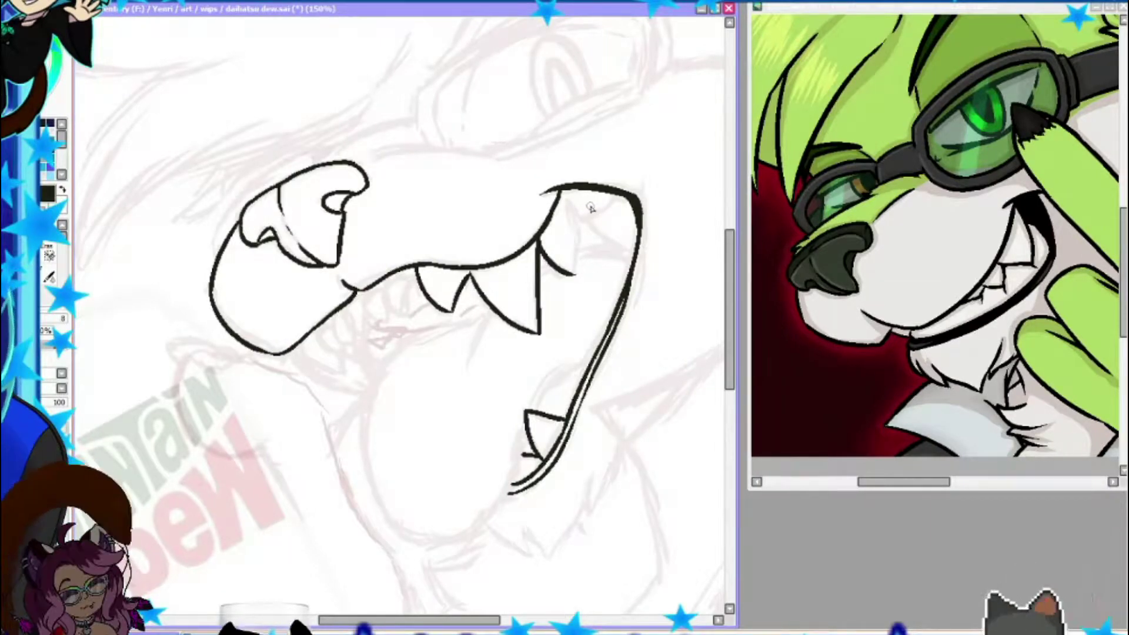
# Step: Ink the rear teeth at the mouth's corner and the row of small front teeth
pyautogui.moveTo(608, 196); pyautogui.dragTo(576, 271)
pyautogui.moveTo(588, 367)
pyautogui.mouseDown()
pyautogui.moveTo(595, 307)
pyautogui.moveTo(632, 244)
pyautogui.mouseUp()
pyautogui.hotkey('ctrl', 'z')
pyautogui.moveTo(404, 294); pyautogui.dragTo(411, 303)
pyautogui.moveTo(369, 291)
pyautogui.mouseDown()
pyautogui.moveTo(389, 318)
pyautogui.moveTo(372, 315)
pyautogui.moveTo(414, 294)
pyautogui.moveTo(338, 347)
pyautogui.moveTo(350, 376)
pyautogui.mouseUp()
pyautogui.hotkey('ctrl', 'z')
pyautogui.moveTo(297, 350); pyautogui.dragTo(347, 382)
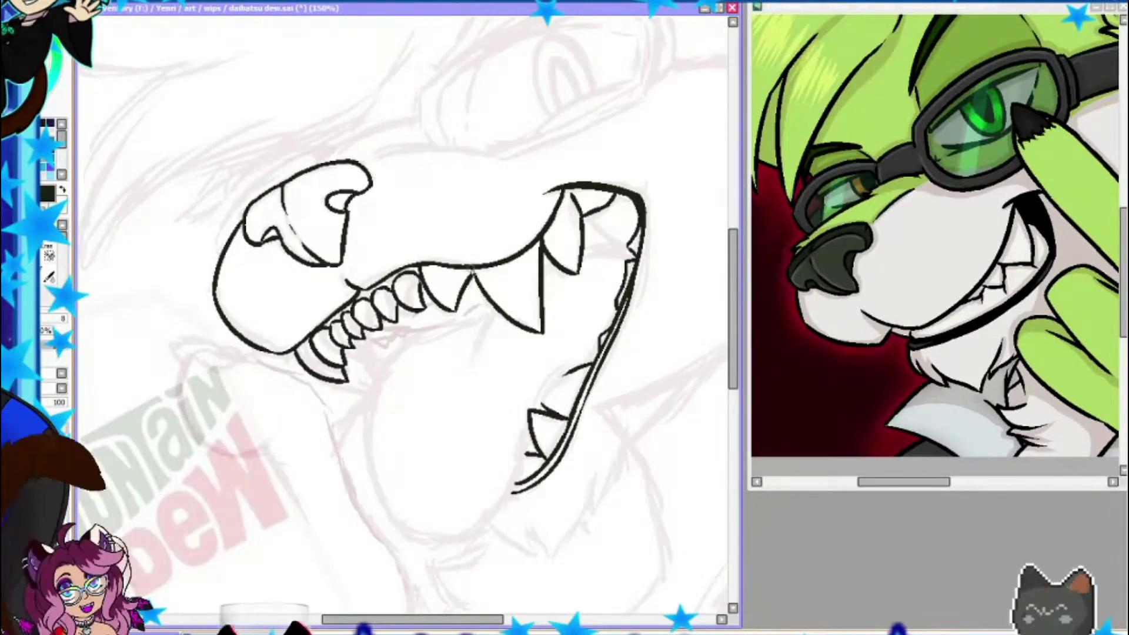
# Step: Ink the top line of the muzzle and the glasses frame with its bridge and inner rim
pyautogui.moveTo(388, 223); pyautogui.dragTo(547, 222)
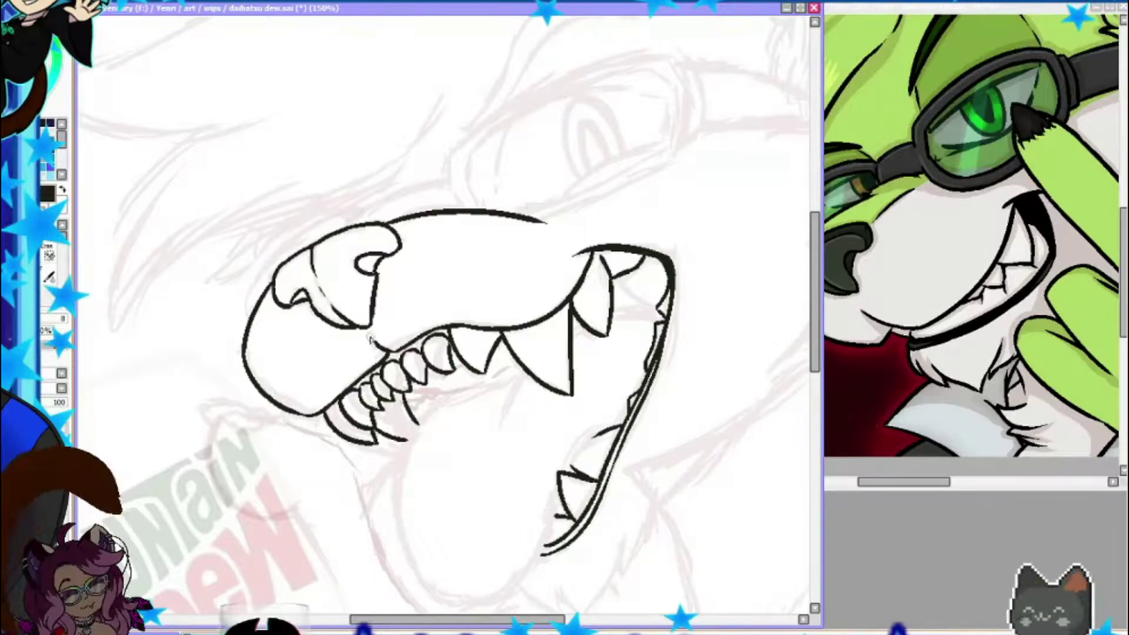
pyautogui.scroll(1, 208, 333)
pyautogui.moveTo(376, 227)
pyautogui.mouseDown()
pyautogui.moveTo(327, 234)
pyautogui.moveTo(453, 167)
pyautogui.moveTo(470, 132)
pyautogui.mouseUp()
pyautogui.moveTo(471, 176); pyautogui.dragTo(380, 245)
pyautogui.moveTo(366, 203)
pyautogui.mouseDown()
pyautogui.moveTo(691, 123)
pyautogui.moveTo(491, 293)
pyautogui.mouseUp()
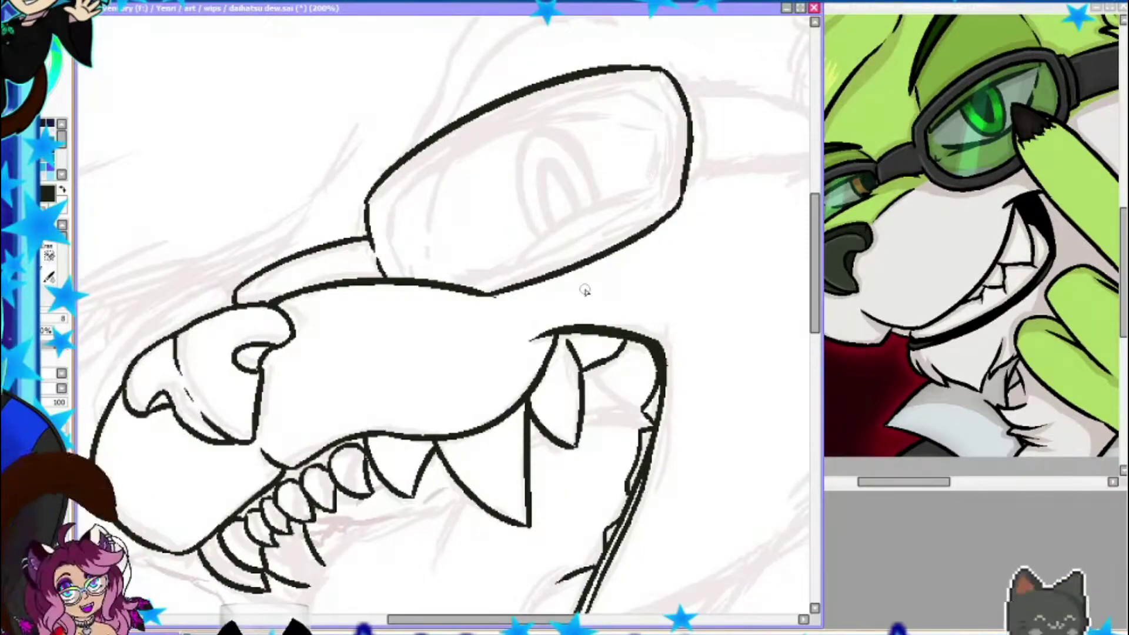
pyautogui.moveTo(389, 207)
pyautogui.mouseDown()
pyautogui.moveTo(667, 97)
pyautogui.moveTo(529, 264)
pyautogui.moveTo(400, 280)
pyautogui.mouseUp()
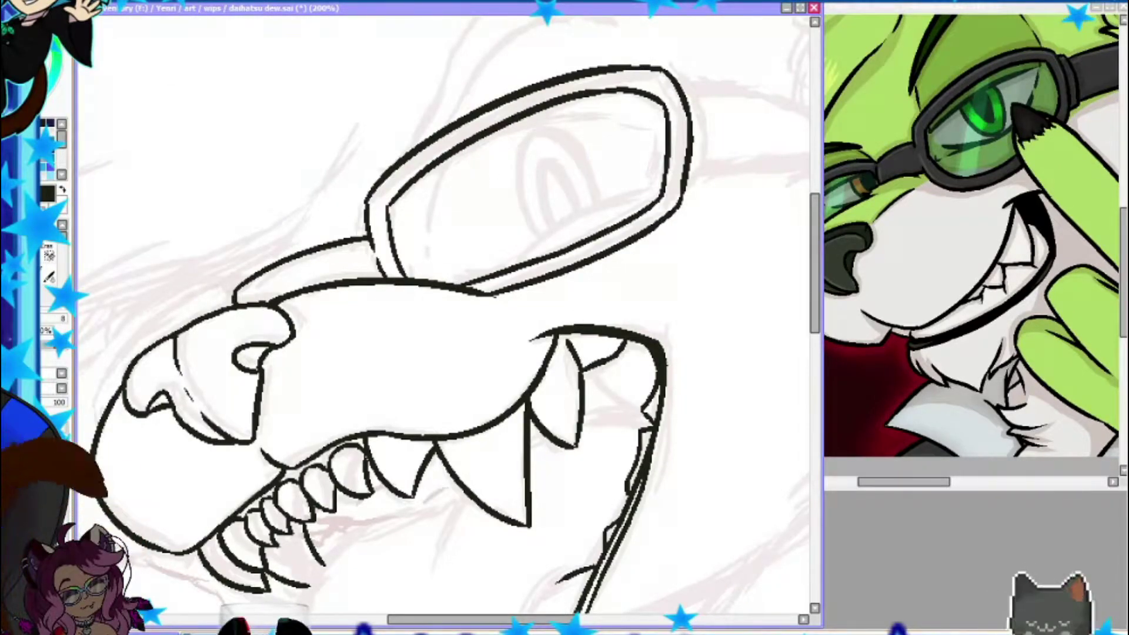
# Step: Fill the glasses lens with translucent dark green and paint lighter diagonal reflection streaks across it
pyautogui.click(529, 188)
pyautogui.click(529, 188)
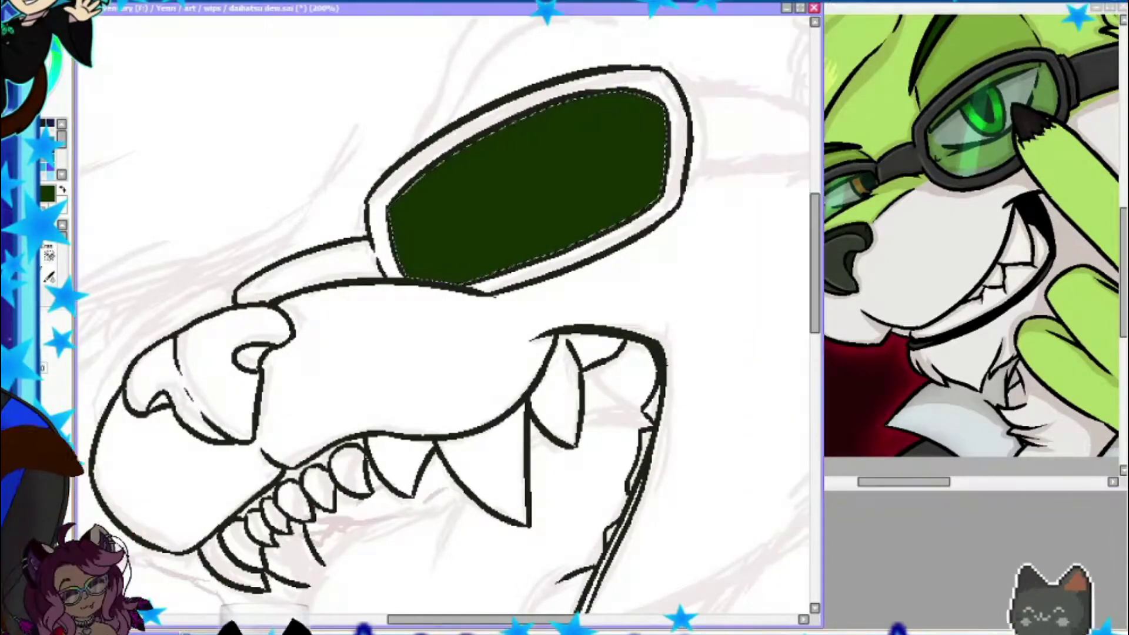
pyautogui.moveTo(529, 112); pyautogui.dragTo(482, 276)
pyautogui.moveTo(473, 129); pyautogui.dragTo(444, 279)
pyautogui.moveTo(614, 97); pyautogui.dragTo(582, 247)
pyautogui.moveTo(547, 109)
pyautogui.mouseDown()
pyautogui.moveTo(485, 220)
pyautogui.moveTo(467, 282)
pyautogui.mouseUp()
pyautogui.moveTo(595, 174); pyautogui.dragTo(577, 241)
pyautogui.moveTo(412, 246); pyautogui.dragTo(658, 106)
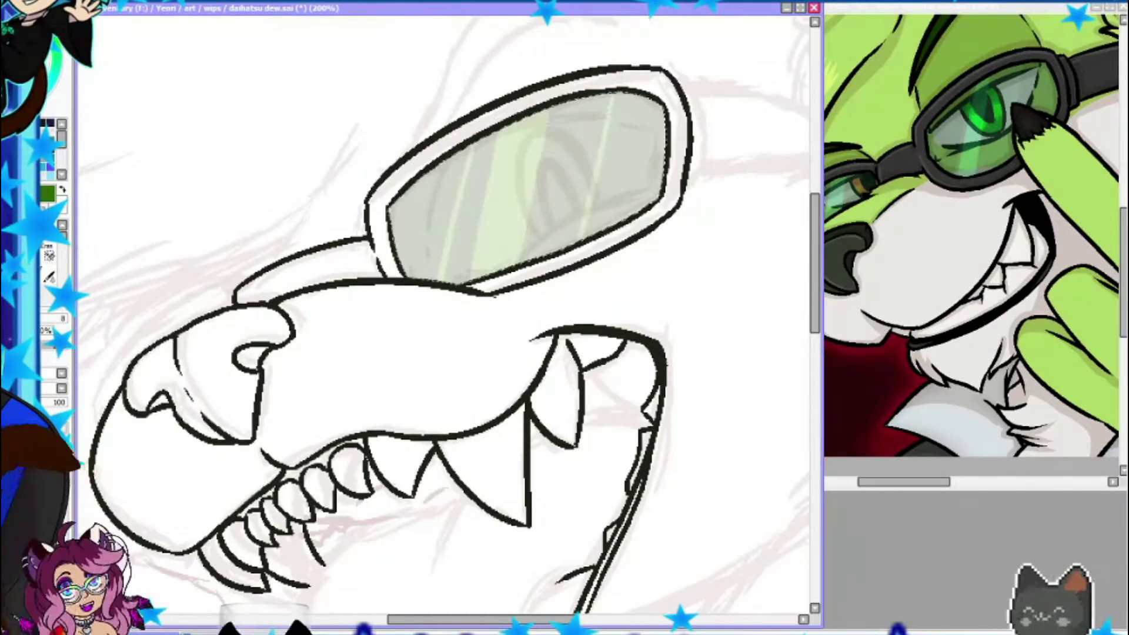
pyautogui.click(529, 176)
pyautogui.hotkey('ctrl', 'z')
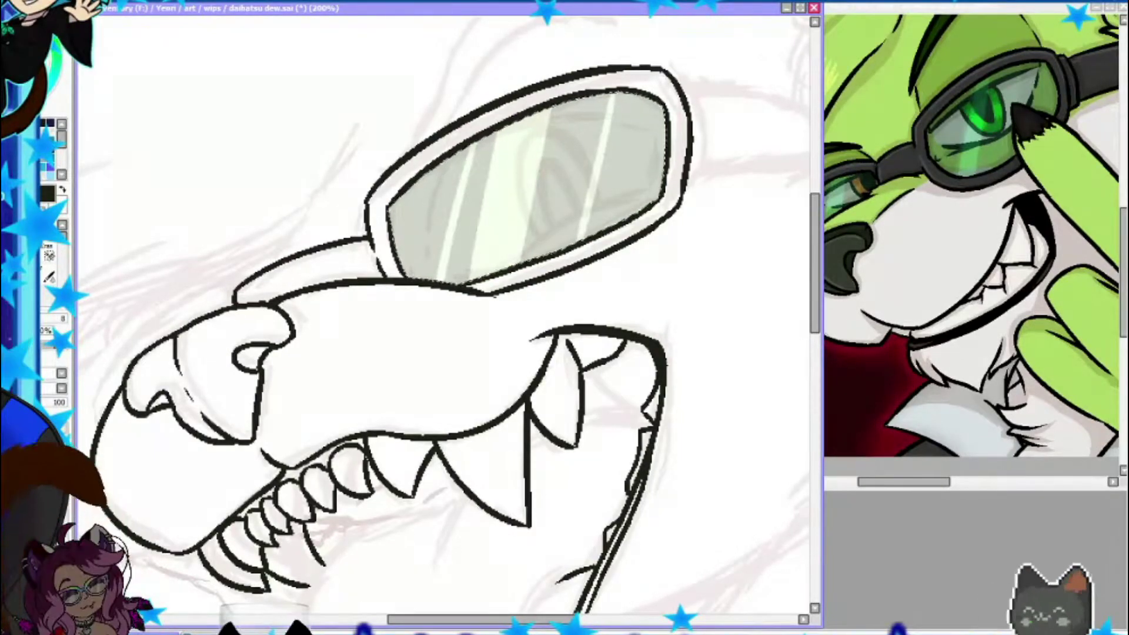
# Step: Ink the eye with its iris and slit pupil inside the lens, plus the far lens frame above the nose
pyautogui.moveTo(651, 130)
pyautogui.mouseDown()
pyautogui.moveTo(427, 253)
pyautogui.moveTo(447, 279)
pyautogui.mouseUp()
pyautogui.moveTo(520, 144)
pyautogui.mouseDown()
pyautogui.moveTo(529, 236)
pyautogui.moveTo(576, 194)
pyautogui.mouseUp()
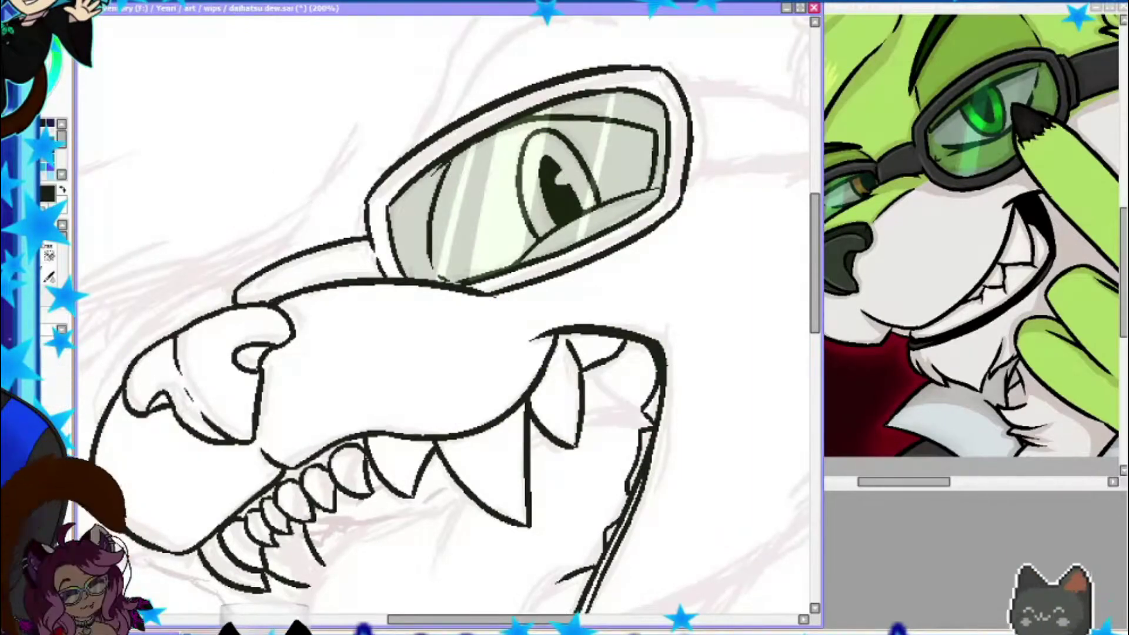
pyautogui.hscroll(-5, 447, 318)
pyautogui.moveTo(270, 411); pyautogui.dragTo(406, 287)
pyautogui.moveTo(347, 335); pyautogui.dragTo(381, 306)
pyautogui.hotkey('ctrl', '-')
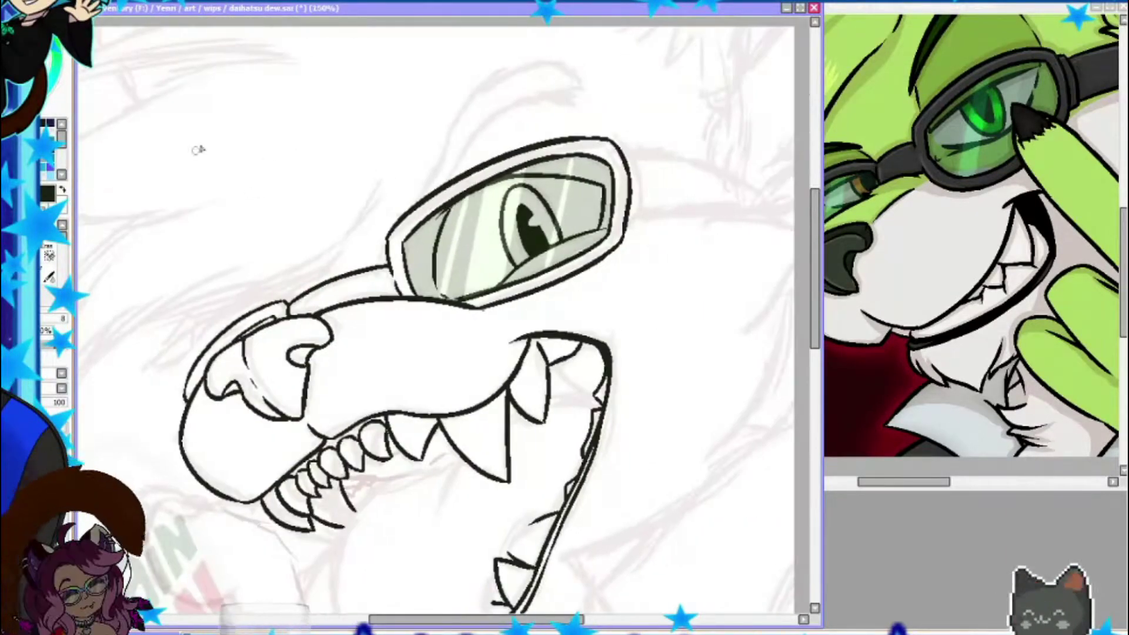
pyautogui.hotkey('ctrl', 'z')
pyautogui.hotkey('ctrl', 'z')
# Step: Ink the eyebrow above the glasses and the strap with the cheek fur beneath it
pyautogui.scroll(1, 435, 341)
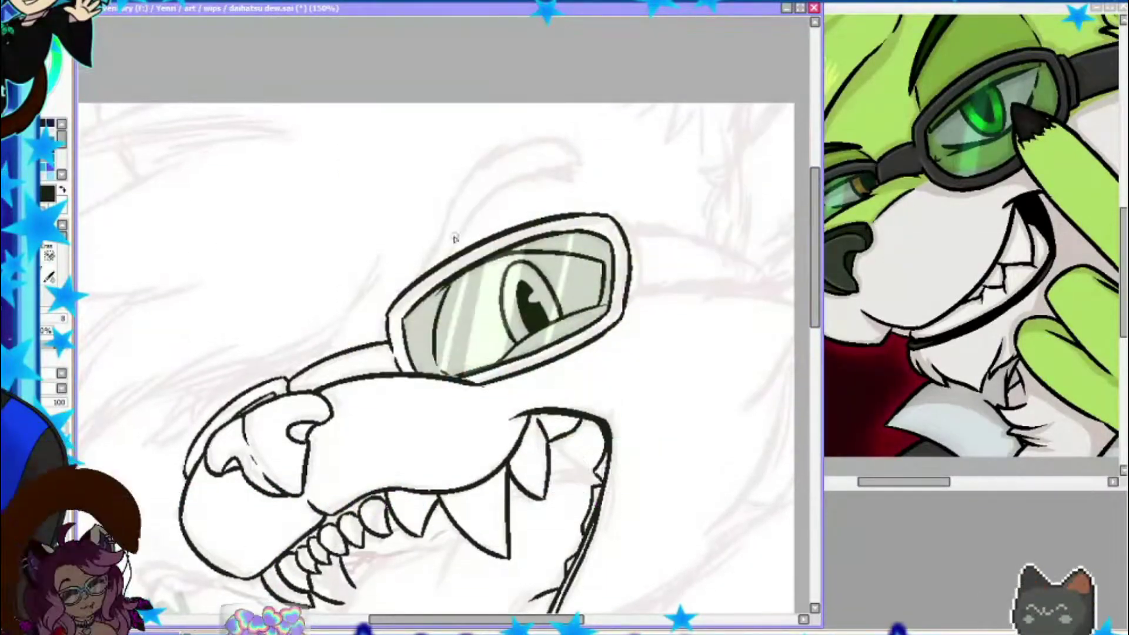
pyautogui.moveTo(450, 259)
pyautogui.mouseDown()
pyautogui.moveTo(567, 167)
pyautogui.moveTo(598, 165)
pyautogui.mouseUp()
pyautogui.hscroll(3, 598, 165)
pyautogui.moveTo(518, 232); pyautogui.dragTo(638, 271)
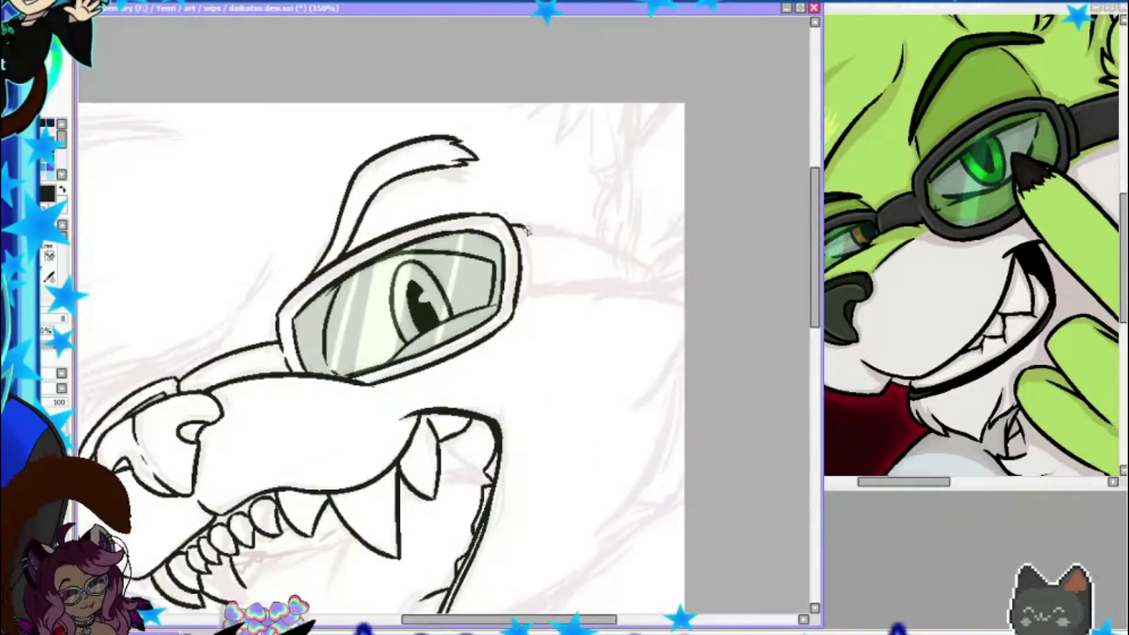
pyautogui.moveTo(529, 303); pyautogui.dragTo(684, 300)
pyautogui.moveTo(685, 347); pyautogui.dragTo(632, 405)
pyautogui.moveTo(526, 232); pyautogui.dragTo(670, 285)
# Step: Ink the ear's outer edge and inner fur tufts above the glasses strap
pyautogui.moveTo(617, 182); pyautogui.dragTo(602, 247)
pyautogui.moveTo(676, 106); pyautogui.dragTo(608, 188)
pyautogui.moveTo(606, 106); pyautogui.dragTo(620, 154)
# Step: Ink the cheek-to-shoulder line, the angular shirt collar and the arm's edges down to the canvas's lower border
pyautogui.scroll(-1, 423, 352)
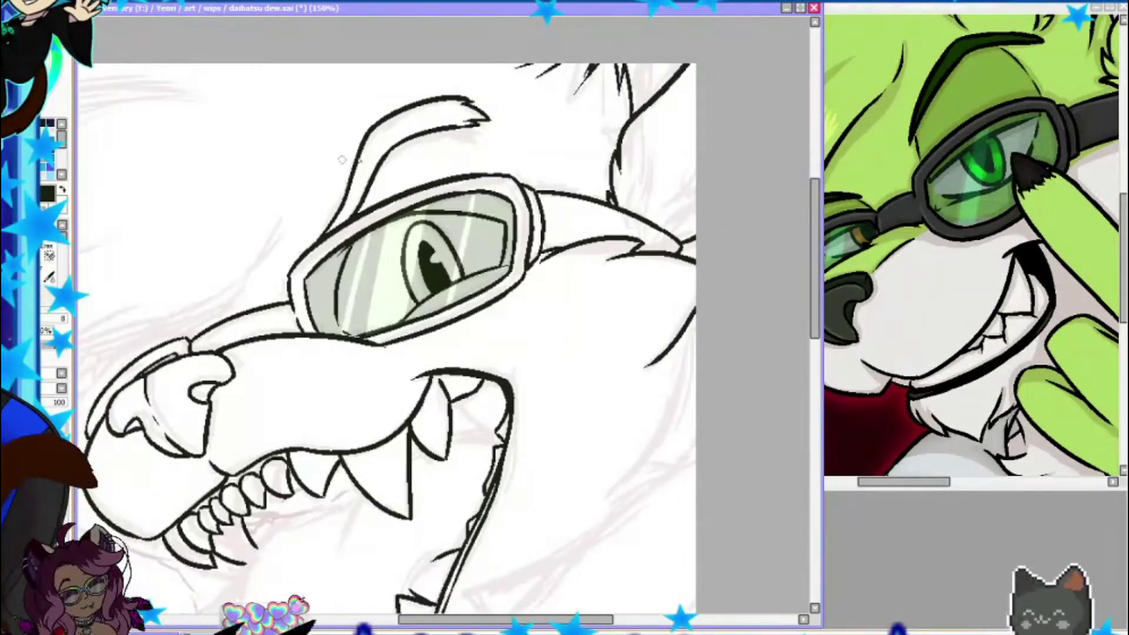
pyautogui.scroll(-8, 674, 221)
pyautogui.moveTo(691, 148)
pyautogui.mouseDown()
pyautogui.moveTo(470, 271)
pyautogui.moveTo(540, 453)
pyautogui.mouseUp()
pyautogui.scroll(-3, 661, 290)
pyautogui.moveTo(538, 305); pyautogui.dragTo(473, 532)
pyautogui.scroll(1, 713, 188)
pyautogui.moveTo(694, 215); pyautogui.dragTo(694, 579)
pyautogui.moveTo(653, 315); pyautogui.dragTo(529, 585)
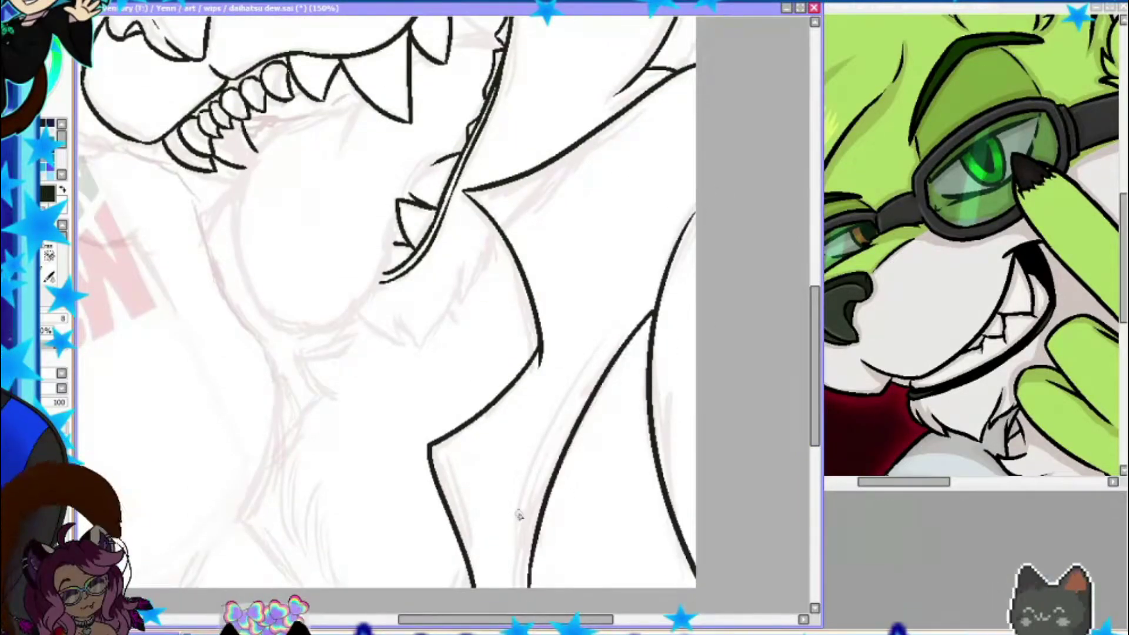
# Step: Ink the pointed fur tufts beneath the jaw and the chest fur running down to the canvas's lower border
pyautogui.moveTo(470, 235)
pyautogui.mouseDown()
pyautogui.moveTo(412, 347)
pyautogui.moveTo(441, 333)
pyautogui.mouseUp()
pyautogui.scroll(2, 441, 333)
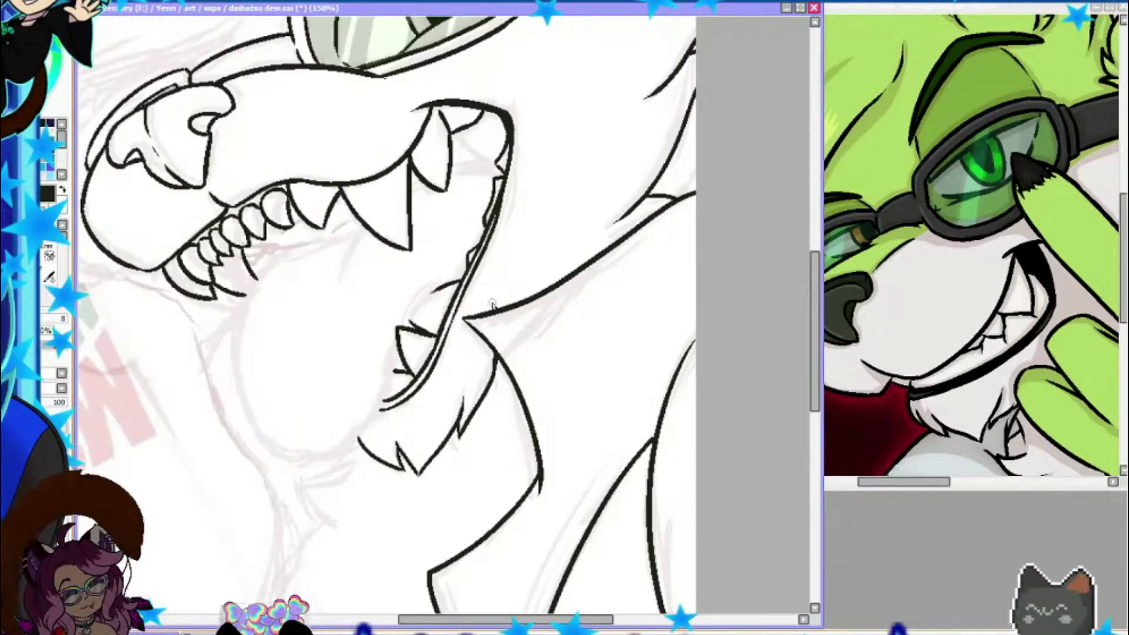
pyautogui.scroll(-3, 466, 187)
pyautogui.moveTo(482, 215); pyautogui.dragTo(459, 474)
pyautogui.scroll(1, 603, 328)
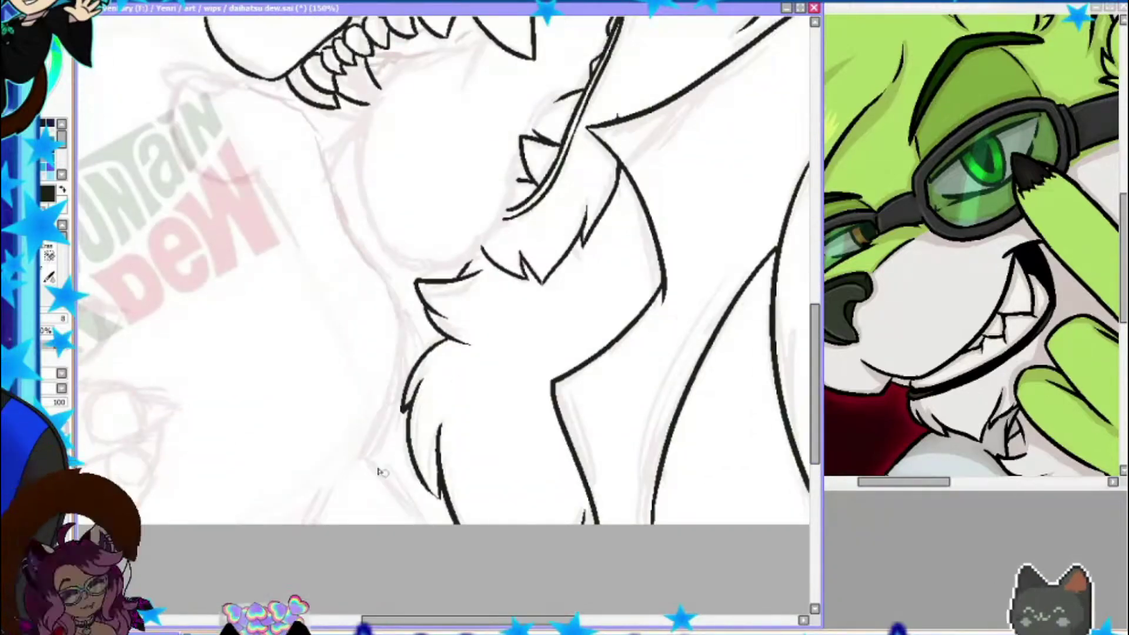
# Step: Ink the thumb with its pointed claw and the edge of the hand continuing down to the wrist
pyautogui.hscroll(-5, 602, 328)
pyautogui.moveTo(340, 70)
pyautogui.mouseDown()
pyautogui.moveTo(414, 92)
pyautogui.moveTo(455, 191)
pyautogui.mouseUp()
pyautogui.moveTo(468, 88)
pyautogui.mouseDown()
pyautogui.moveTo(582, 353)
pyautogui.moveTo(565, 440)
pyautogui.mouseUp()
pyautogui.hotkey('ctrl', 'z')
pyautogui.scroll(-2, 584, 351)
pyautogui.moveTo(583, 250); pyautogui.dragTo(599, 423)
# Step: Ink the four curled fingers gripping the can, each with its pointed claw
pyautogui.moveTo(324, 332); pyautogui.dragTo(168, 317)
pyautogui.moveTo(277, 312); pyautogui.dragTo(360, 297)
pyautogui.moveTo(285, 291); pyautogui.dragTo(364, 300)
pyautogui.moveTo(177, 314); pyautogui.dragTo(306, 281)
pyautogui.scroll(2, 305, 282)
pyautogui.hscroll(-2, 305, 283)
pyautogui.moveTo(213, 281); pyautogui.dragTo(222, 351)
pyautogui.moveTo(234, 297); pyautogui.dragTo(359, 276)
pyautogui.moveTo(234, 363); pyautogui.dragTo(377, 300)
pyautogui.moveTo(315, 291)
pyautogui.mouseDown()
pyautogui.moveTo(341, 332)
pyautogui.moveTo(380, 291)
pyautogui.mouseUp()
pyautogui.moveTo(312, 294); pyautogui.dragTo(391, 281)
pyautogui.hotkey('ctrl', 'z')
pyautogui.hotkey('ctrl', 'z')
pyautogui.hotkey('ctrl', 'z')
pyautogui.moveTo(365, 320); pyautogui.dragTo(391, 279)
pyautogui.scroll(1, 353, 294)
pyautogui.moveTo(229, 284); pyautogui.dragTo(298, 310)
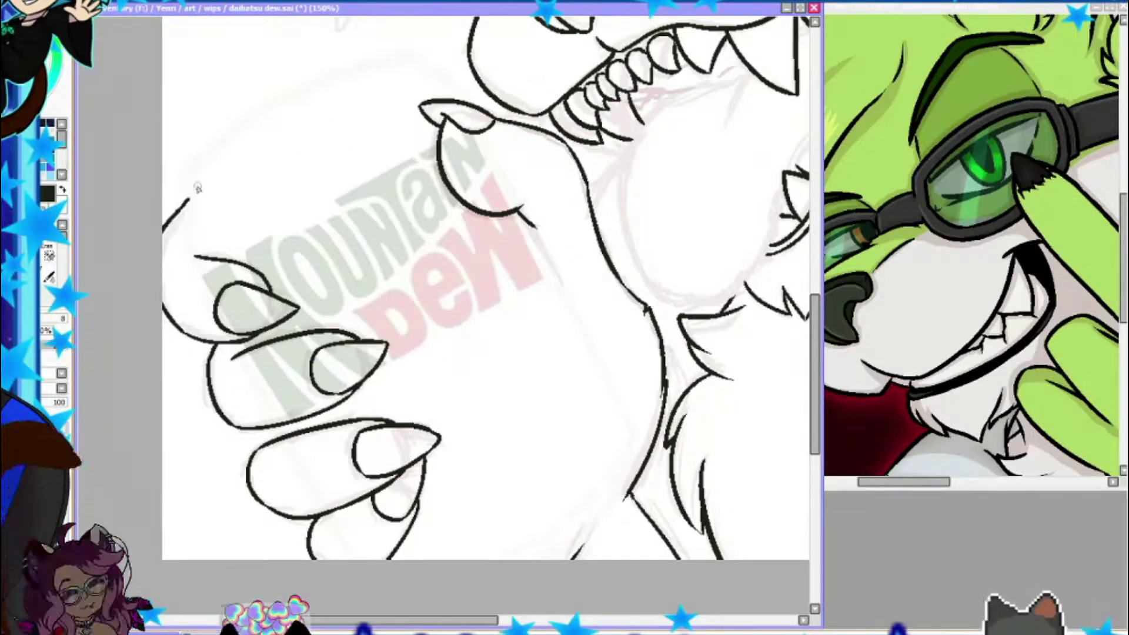
# Step: Ink the can's double top rim and shoulder curves, adjusting the linework with a free transform
pyautogui.press('Delete')
pyautogui.press('Delete')
pyautogui.press('Delete')
pyautogui.moveTo(132, 257); pyautogui.dragTo(621, 329)
pyautogui.moveTo(532, 144); pyautogui.dragTo(612, 332)
pyautogui.press('End')
pyautogui.press('End')
pyautogui.press('End')
pyautogui.press('End')
pyautogui.press('End')
pyautogui.hotkey('ctrl', 'z')
pyautogui.moveTo(412, 155); pyautogui.dragTo(523, 150)
pyautogui.scroll(-1, 584, 221)
pyautogui.hotkey('ctrl', 't')
pyautogui.moveTo(583, 220)
pyautogui.mouseDown()
pyautogui.moveTo(559, 227)
pyautogui.moveTo(640, 255)
pyautogui.mouseUp()
pyautogui.press('Return')
pyautogui.moveTo(518, 102)
pyautogui.mouseDown()
pyautogui.moveTo(555, 133)
pyautogui.moveTo(591, 208)
pyautogui.mouseUp()
# Step: Ink the can's long straight sides and its double bottom rim
pyautogui.press('End')
pyautogui.press('End')
pyautogui.press('End')
pyautogui.press('End')
pyautogui.press('End')
pyautogui.press('End')
pyautogui.moveTo(261, 218)
pyautogui.mouseDown()
pyautogui.moveTo(620, 82)
pyautogui.moveTo(728, 235)
pyautogui.mouseUp()
pyautogui.hotkey('ctrl', 'z')
pyautogui.press('Home')
pyautogui.moveTo(708, 391); pyautogui.dragTo(600, 496)
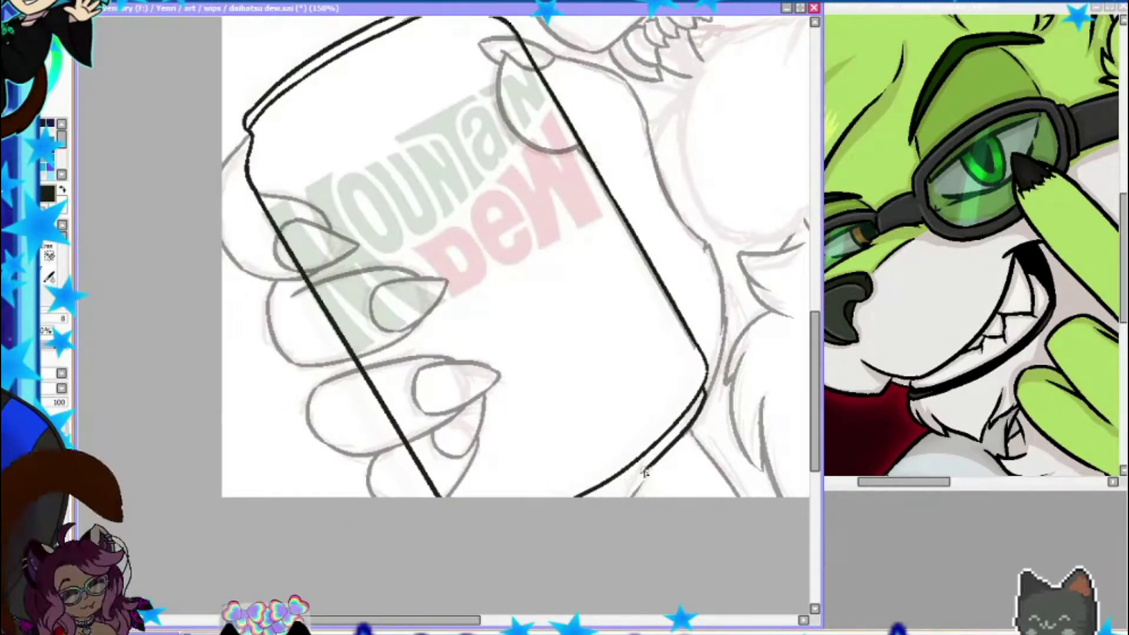
# Step: Erase the can's outline where the fingers and thumb overlap it
pyautogui.scroll(2, 657, 471)
pyautogui.press('e')
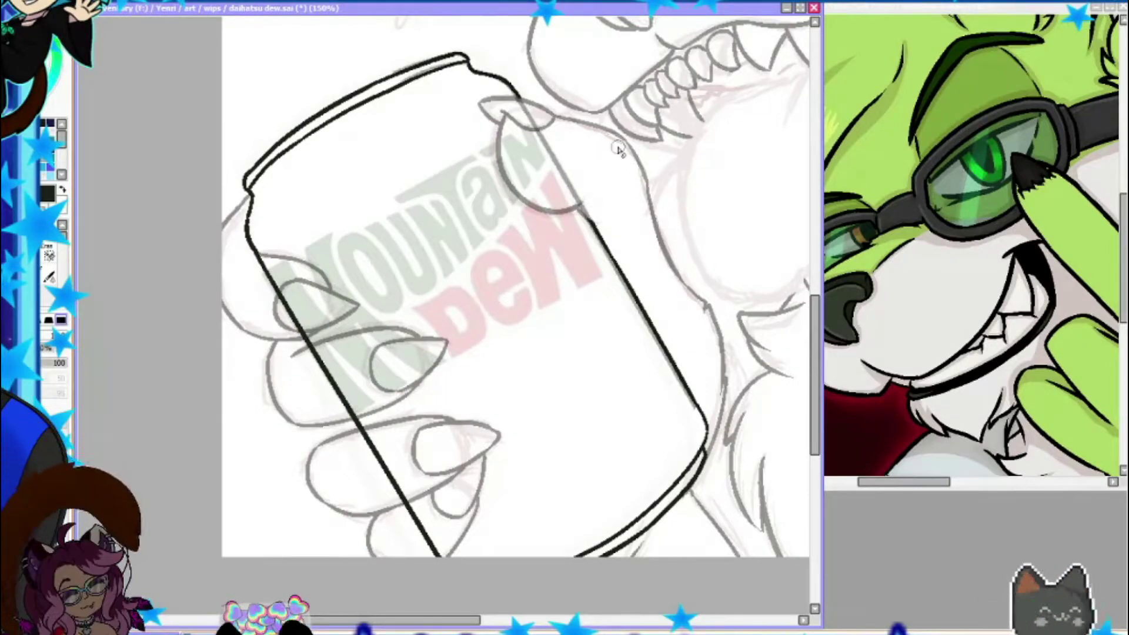
pyautogui.moveTo(358, 432); pyautogui.dragTo(440, 558)
pyautogui.press('n')
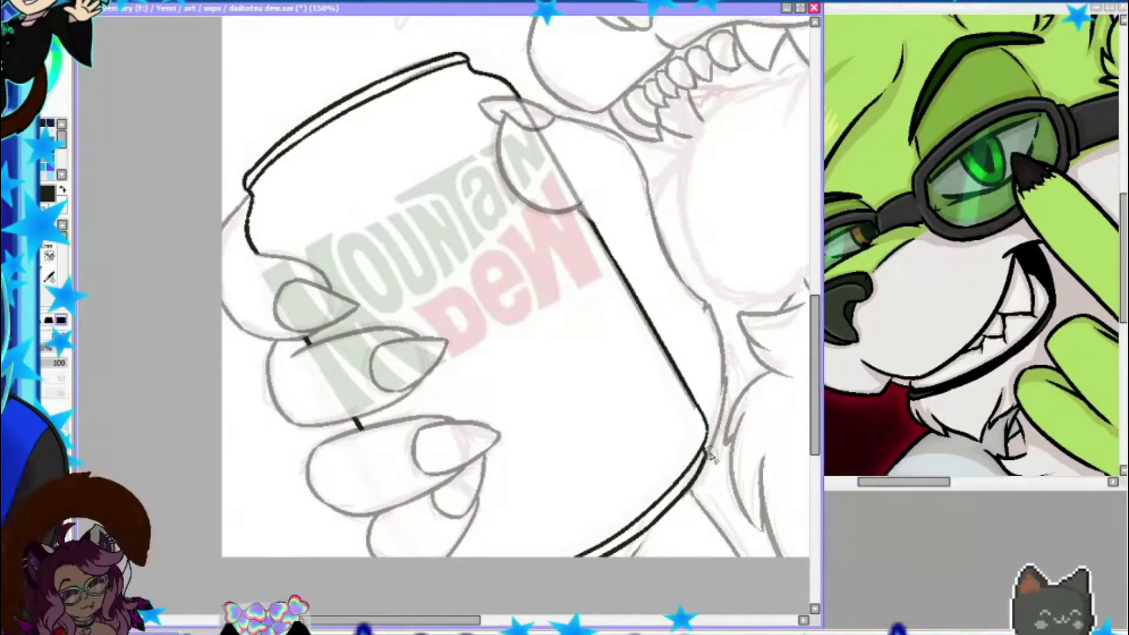
# Step: Outline the visible letters of "Mountain" on the can over the faded logo
pyautogui.press('End')
pyautogui.press('End')
pyautogui.press('End')
pyautogui.press('End')
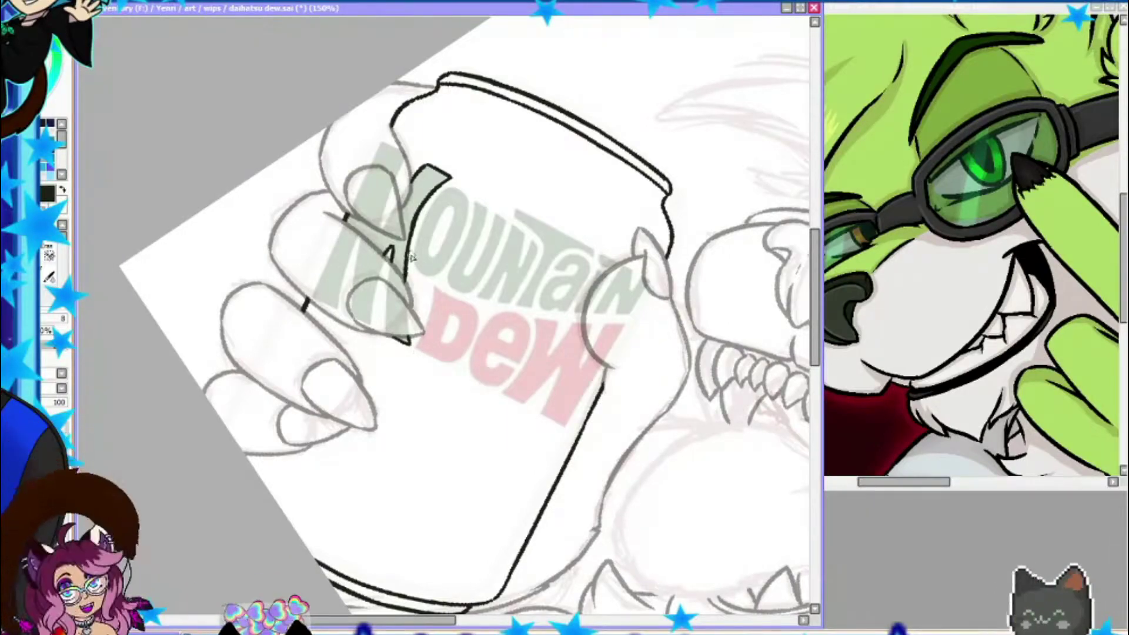
pyautogui.moveTo(449, 194); pyautogui.dragTo(452, 195)
pyautogui.moveTo(450, 235)
pyautogui.mouseDown()
pyautogui.moveTo(354, 260)
pyautogui.moveTo(410, 241)
pyautogui.mouseUp()
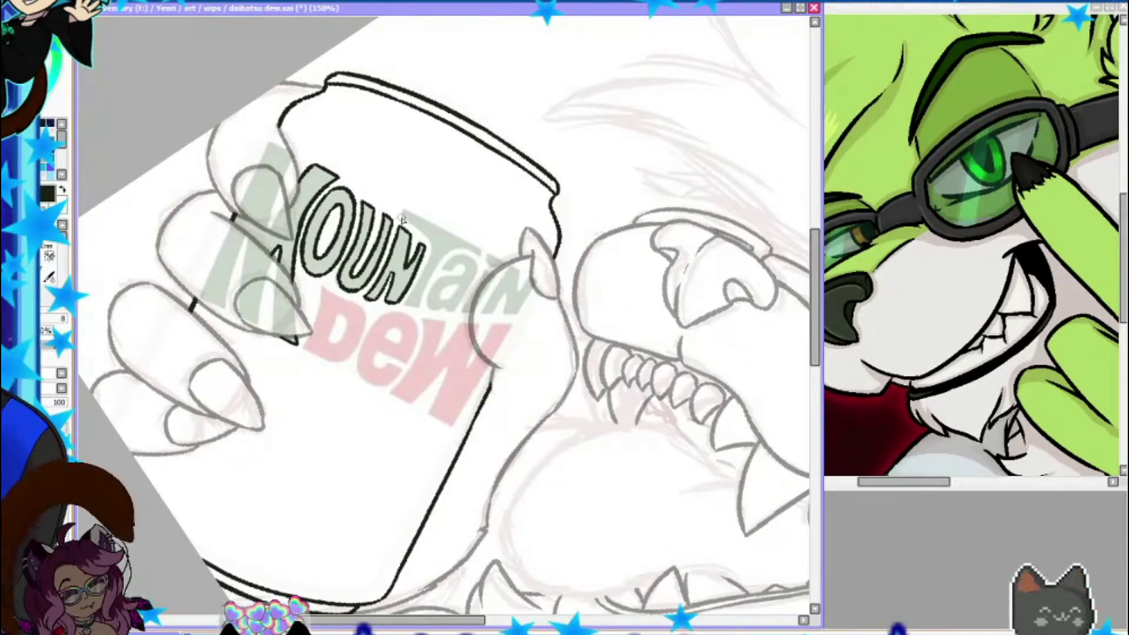
pyautogui.moveTo(411, 297)
pyautogui.mouseDown()
pyautogui.moveTo(435, 241)
pyautogui.moveTo(481, 254)
pyautogui.mouseUp()
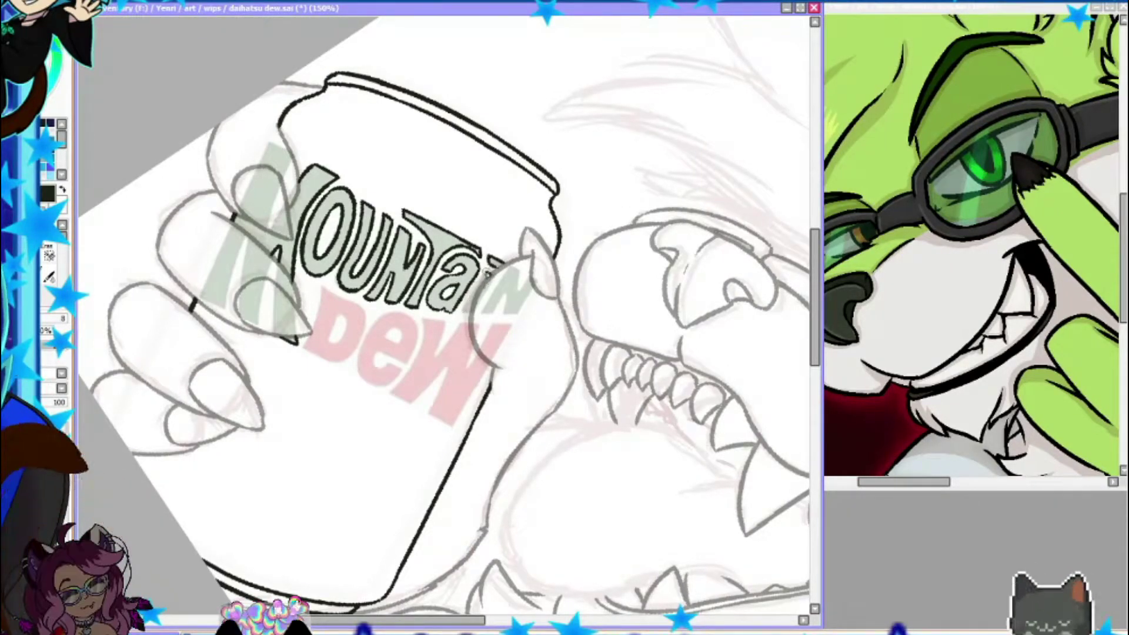
# Step: Outline the letters of "Dew" on the can in dark red
pyautogui.moveTo(322, 289)
pyautogui.mouseDown()
pyautogui.moveTo(367, 307)
pyautogui.moveTo(305, 349)
pyautogui.mouseUp()
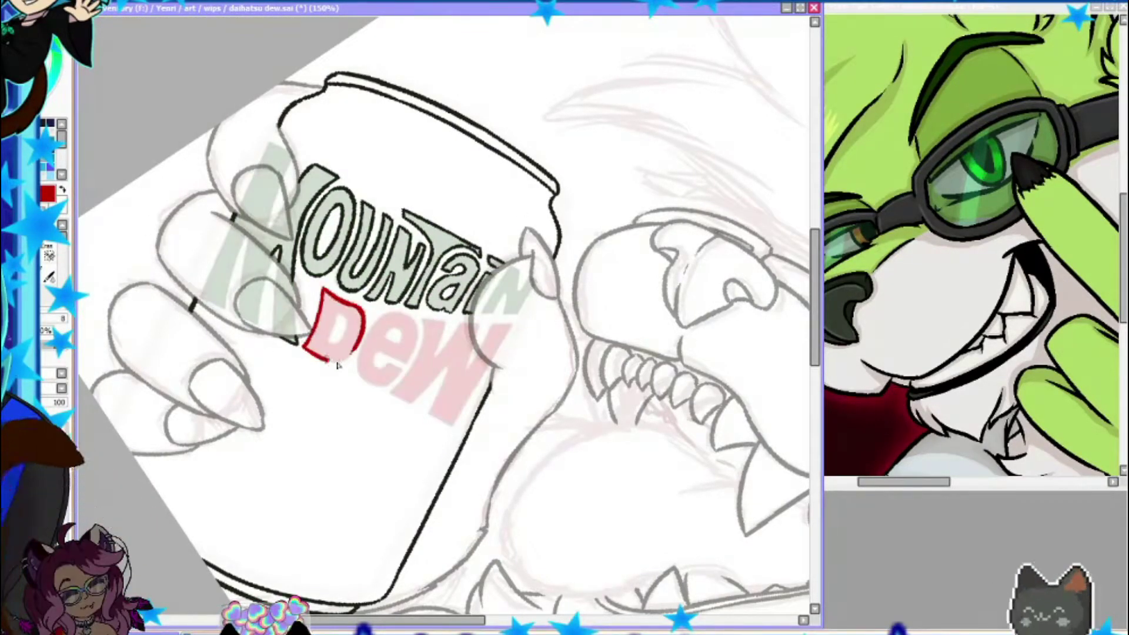
pyautogui.moveTo(404, 364)
pyautogui.mouseDown()
pyautogui.moveTo(385, 322)
pyautogui.moveTo(396, 331)
pyautogui.mouseUp()
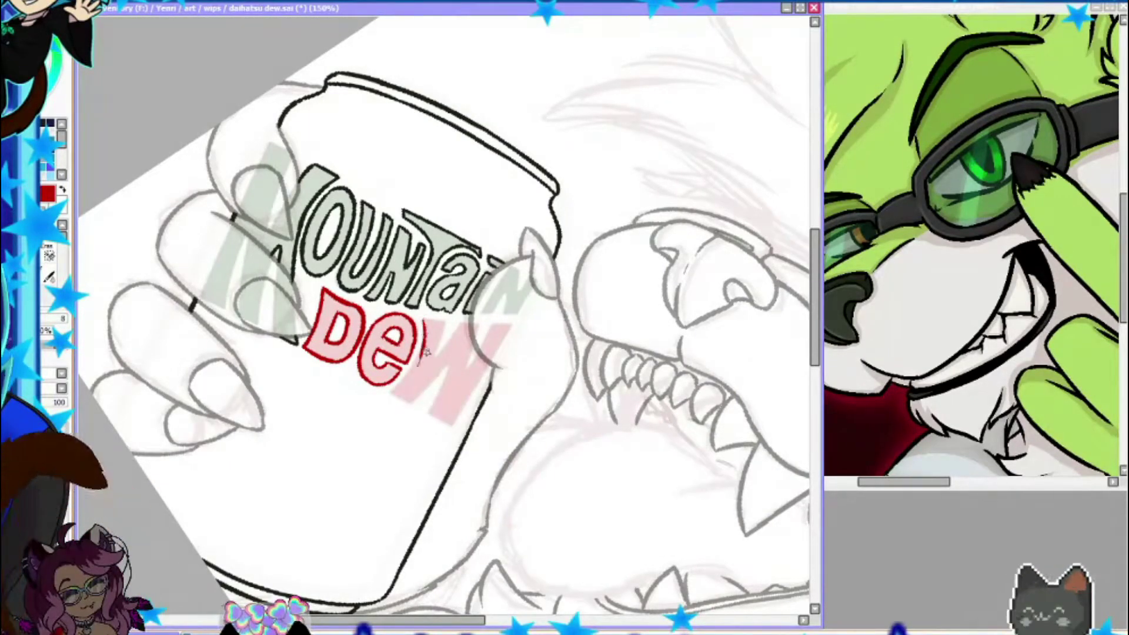
pyautogui.moveTo(401, 392)
pyautogui.mouseDown()
pyautogui.moveTo(453, 414)
pyautogui.moveTo(434, 358)
pyautogui.mouseUp()
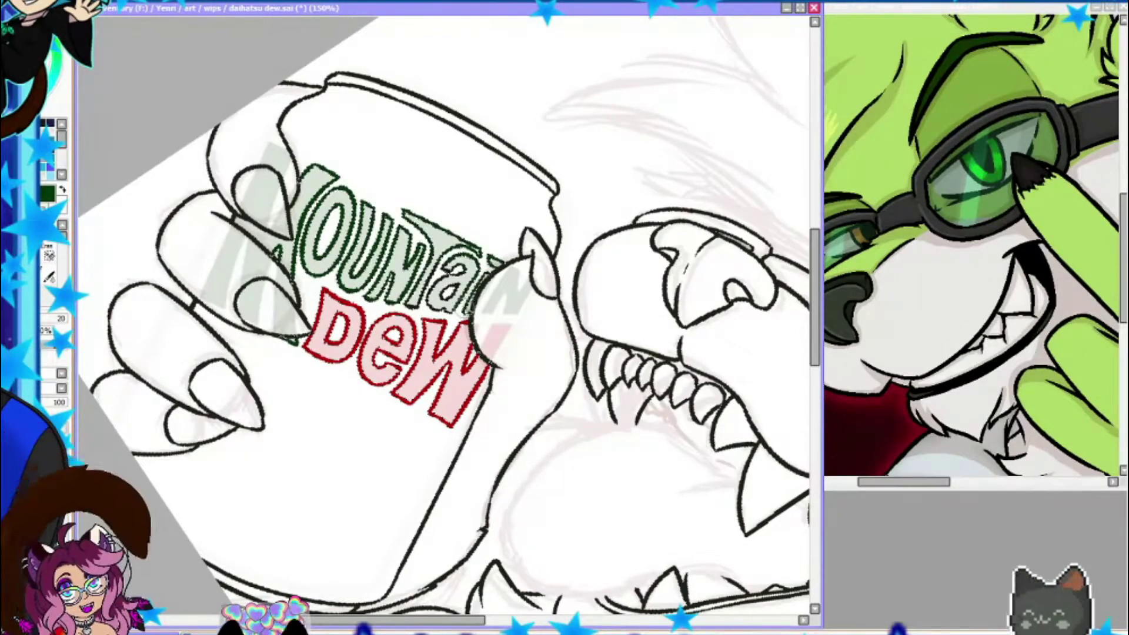
# Step: Fill the "Mountain" lettering with dark green and the "Dew" lettering with red
pyautogui.scroll(3, 444, 312)
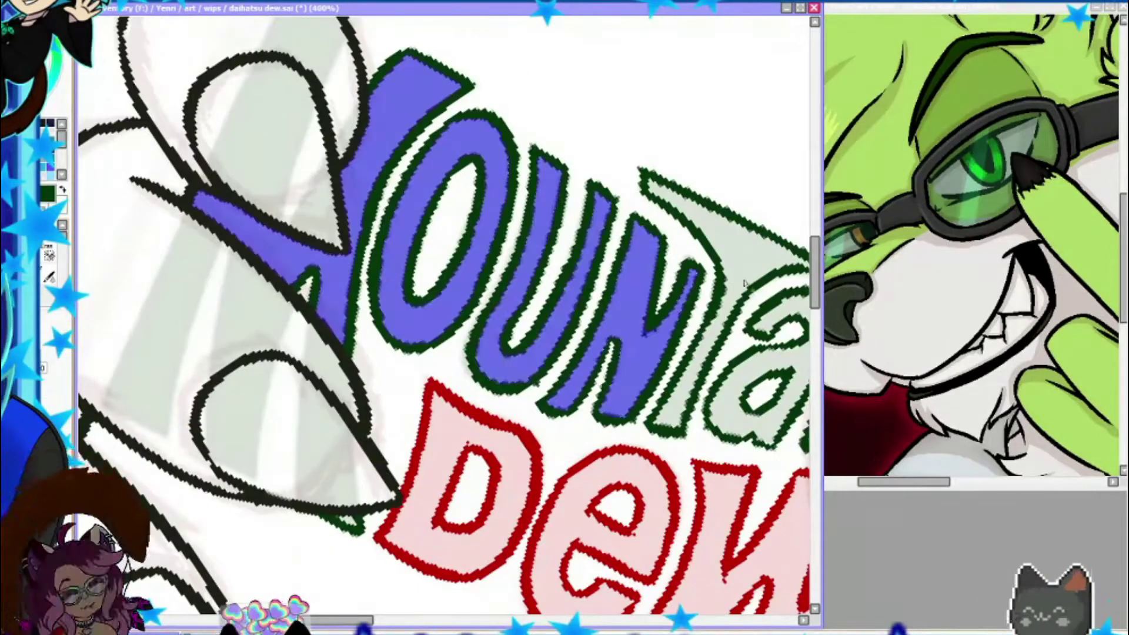
pyautogui.scroll(1, 444, 312)
pyautogui.scroll(-3, 444, 312)
pyautogui.hotkey('ctrl', 'd')
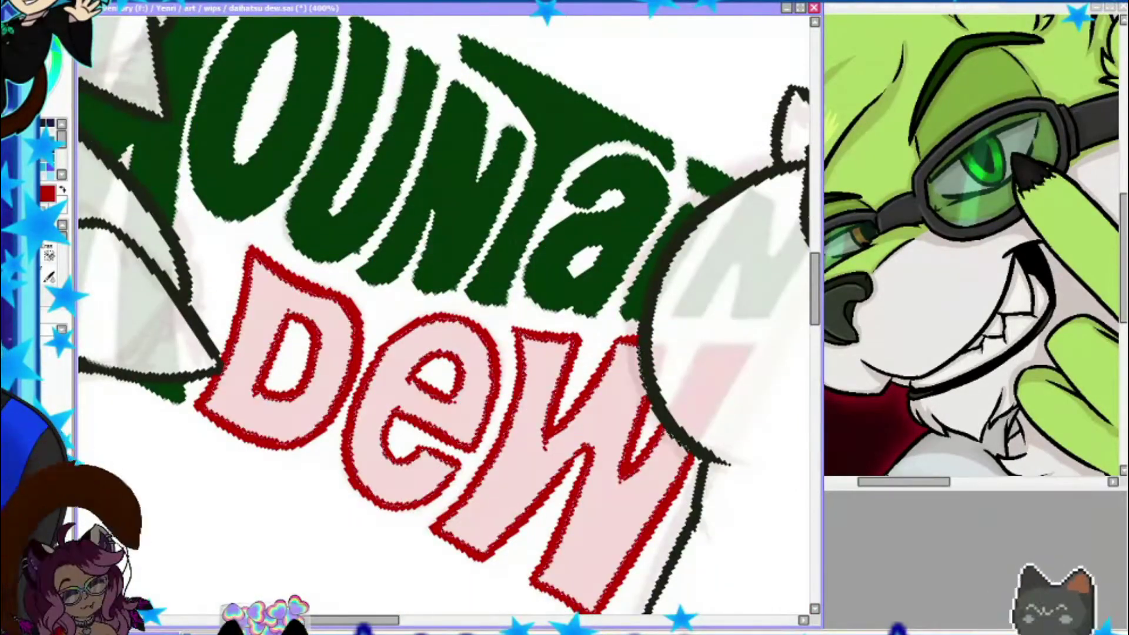
pyautogui.scroll(1, 520, 252)
pyautogui.scroll(-1, 388, 412)
# Step: Ink the pointed hair locks sweeping over the forehead above the nose and glasses
pyautogui.moveTo(534, 219)
pyautogui.mouseDown()
pyautogui.moveTo(241, 398)
pyautogui.moveTo(404, 274)
pyautogui.mouseUp()
pyautogui.moveTo(338, 213); pyautogui.dragTo(240, 418)
pyautogui.scroll(1, 230, 217)
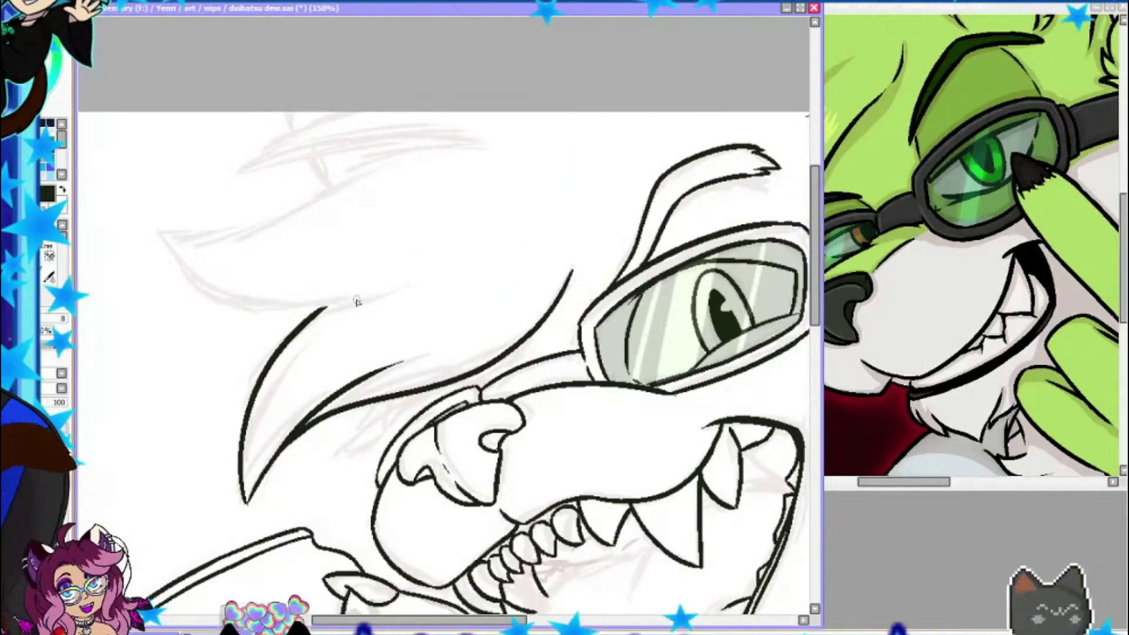
pyautogui.moveTo(367, 297); pyautogui.dragTo(159, 229)
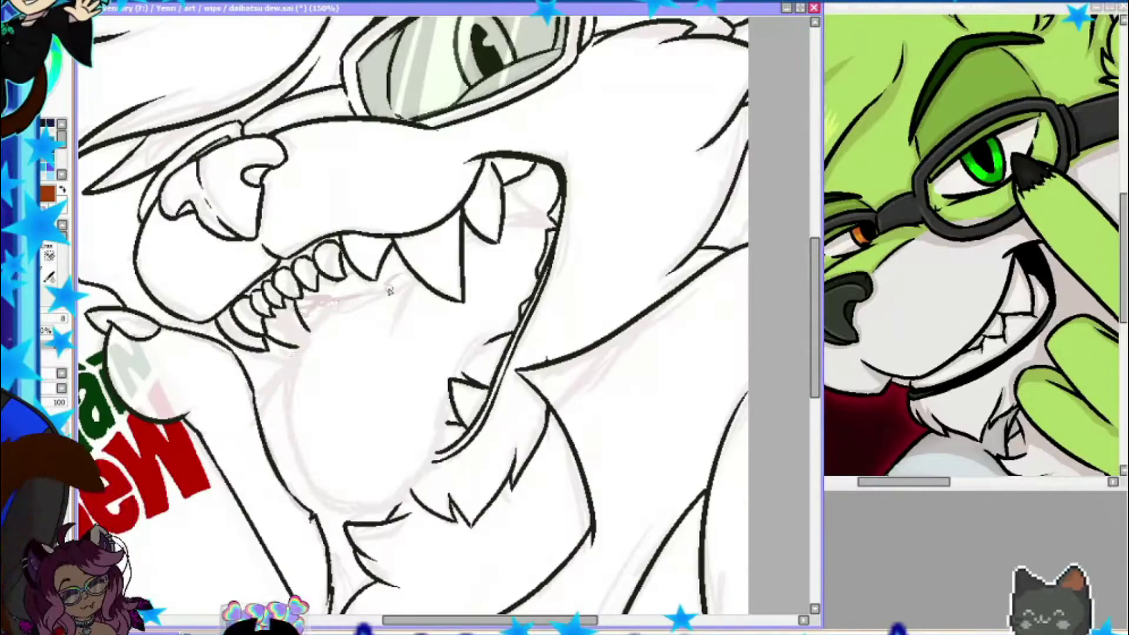
# Step: Outline the lolling tongue and its centre crease in orange-brown, and ink the small lower teeth behind it
pyautogui.moveTo(592, 553); pyautogui.dragTo(351, 295)
pyautogui.moveTo(352, 295)
pyautogui.mouseDown()
pyautogui.moveTo(382, 509)
pyautogui.moveTo(438, 440)
pyautogui.mouseUp()
pyautogui.hotkey('ctrl', 'z')
pyautogui.moveTo(352, 295)
pyautogui.mouseDown()
pyautogui.moveTo(405, 285)
pyautogui.moveTo(473, 233)
pyautogui.mouseUp()
pyautogui.moveTo(412, 272); pyautogui.dragTo(382, 341)
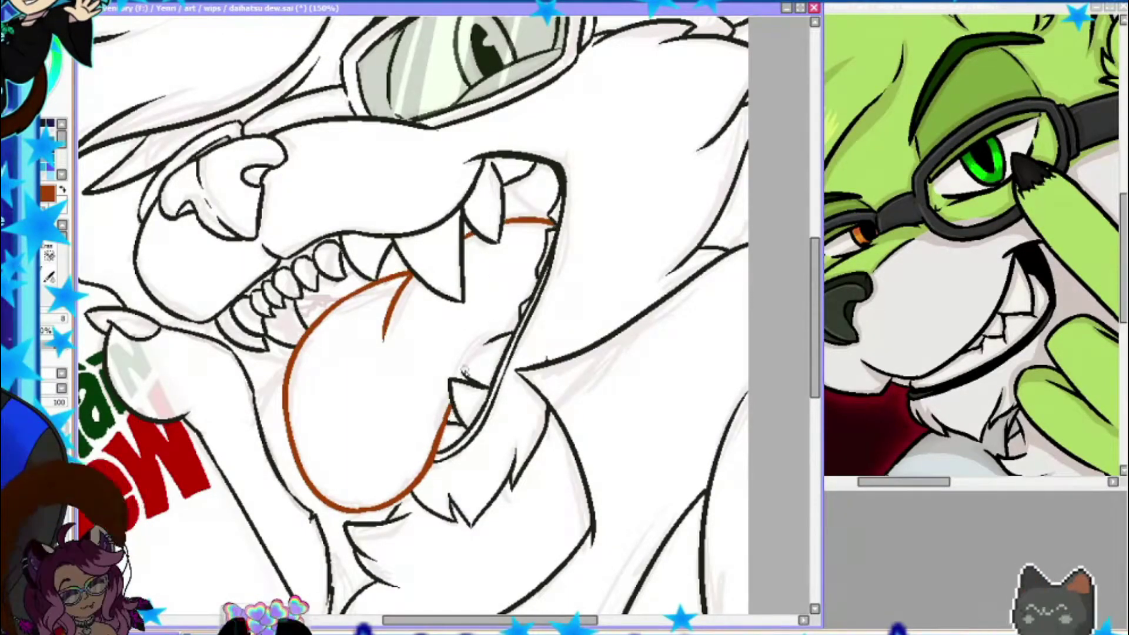
pyautogui.moveTo(462, 370); pyautogui.dragTo(541, 277)
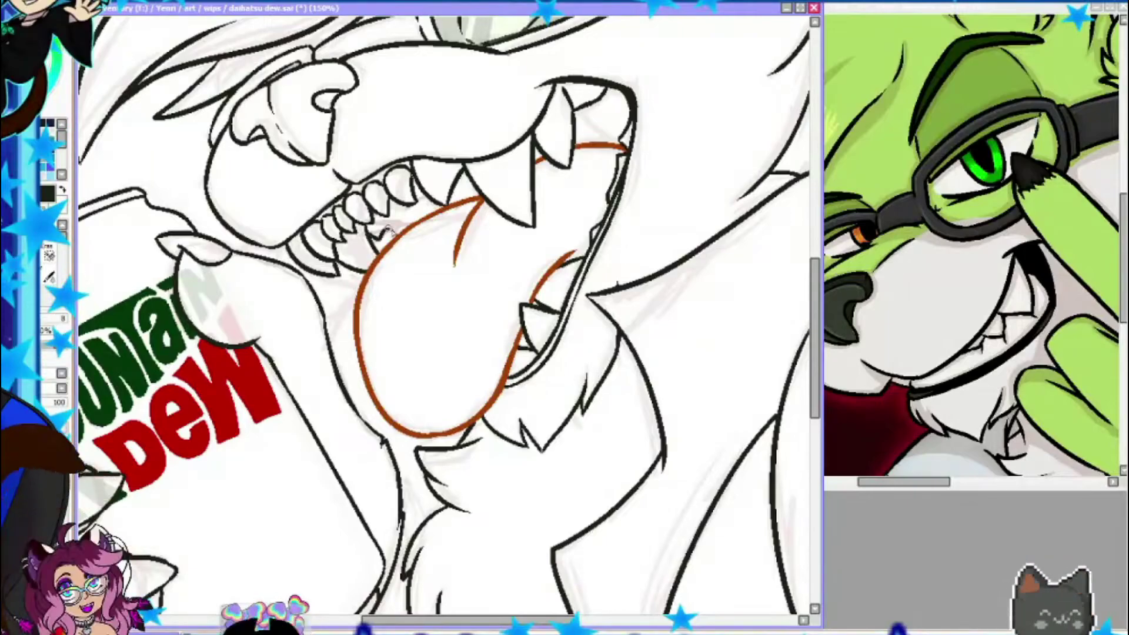
pyautogui.moveTo(412, 220); pyautogui.dragTo(371, 301)
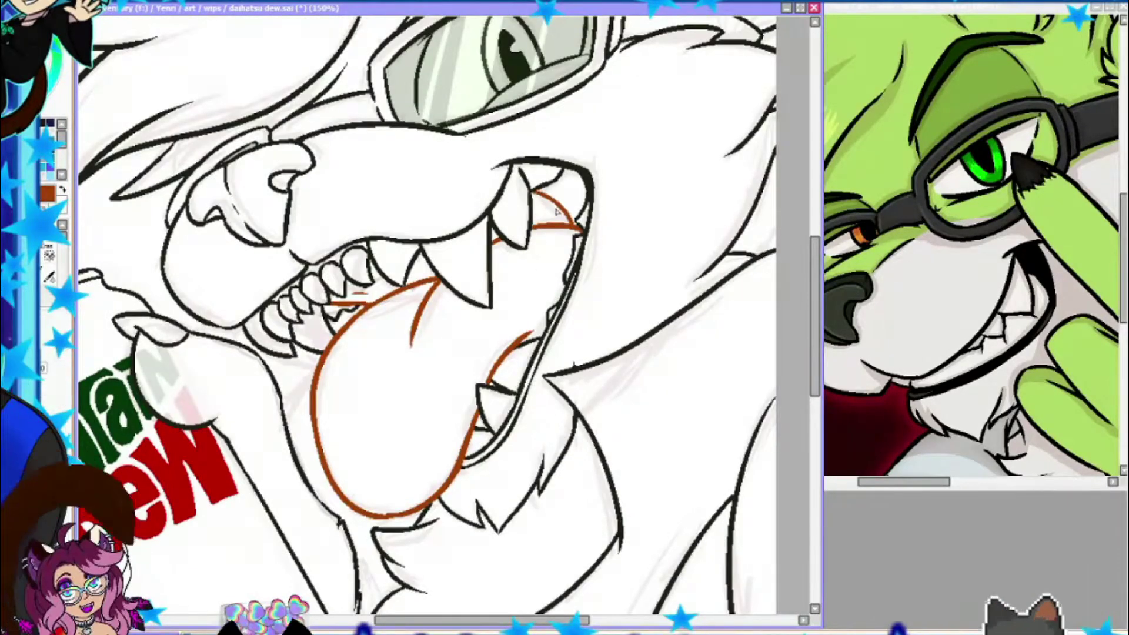
# Step: Colour the mouth interior dark orange and the tongue orange, blending a lighter yellow-orange area into its middle
pyautogui.click(559, 191)
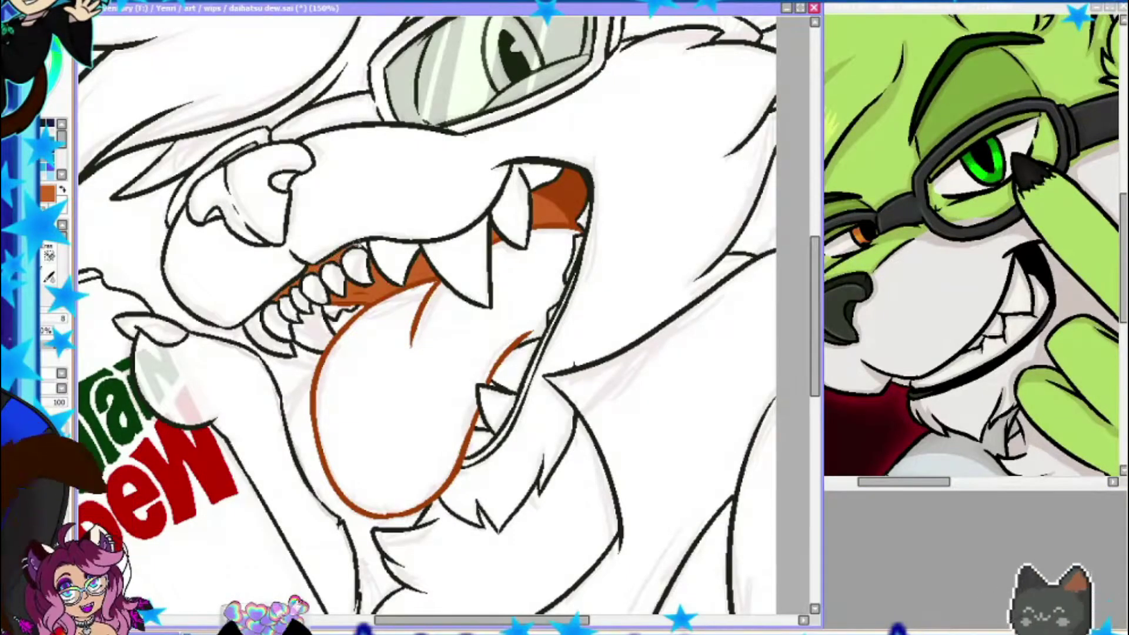
pyautogui.moveTo(436, 284)
pyautogui.mouseDown()
pyautogui.moveTo(348, 488)
pyautogui.moveTo(478, 406)
pyautogui.mouseUp()
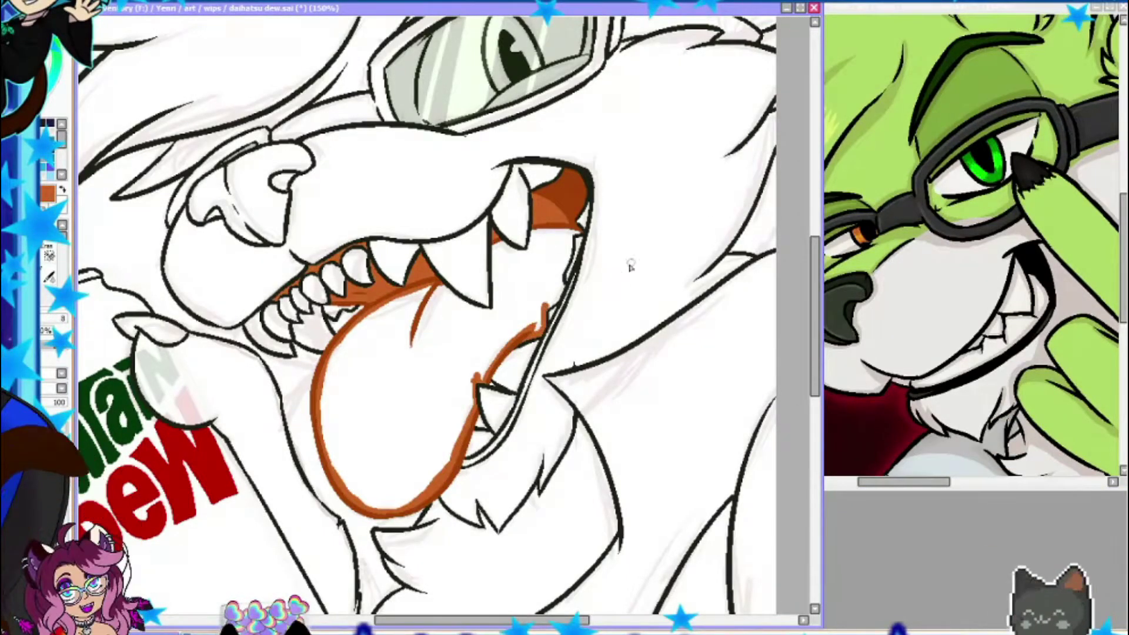
pyautogui.click(534, 235)
pyautogui.click(382, 382)
pyautogui.moveTo(341, 353)
pyautogui.mouseDown()
pyautogui.moveTo(423, 330)
pyautogui.moveTo(411, 383)
pyautogui.moveTo(484, 346)
pyautogui.mouseUp()
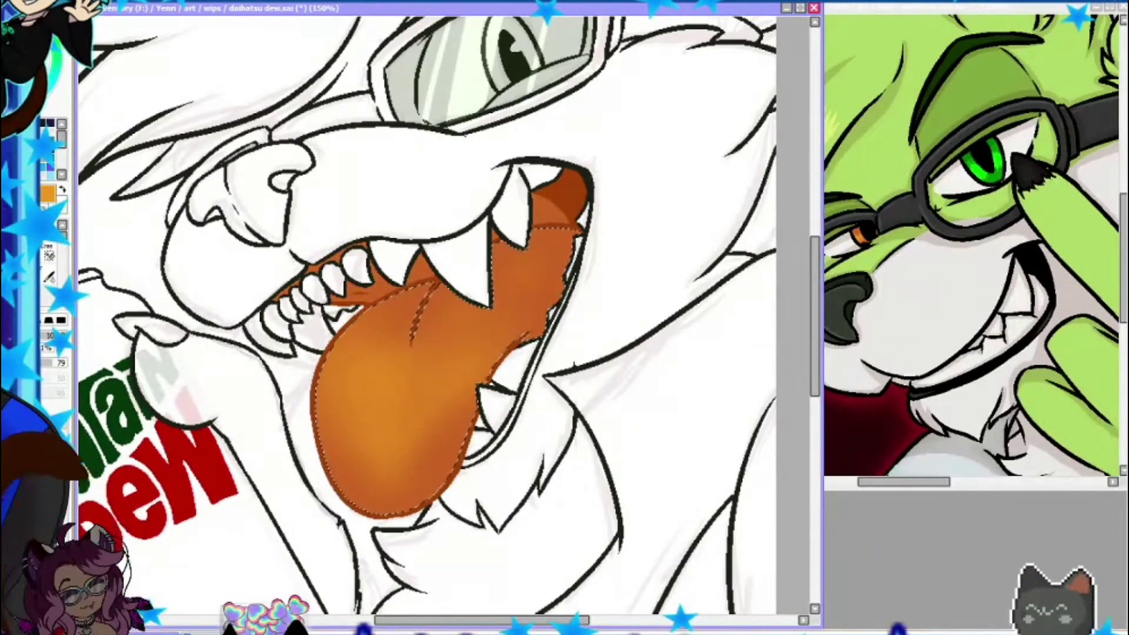
# Step: Colour the nose dark grey-green and the glasses frames, bridge and strap dark grey
pyautogui.hscroll(-3, 412, 294)
pyautogui.click(318, 194)
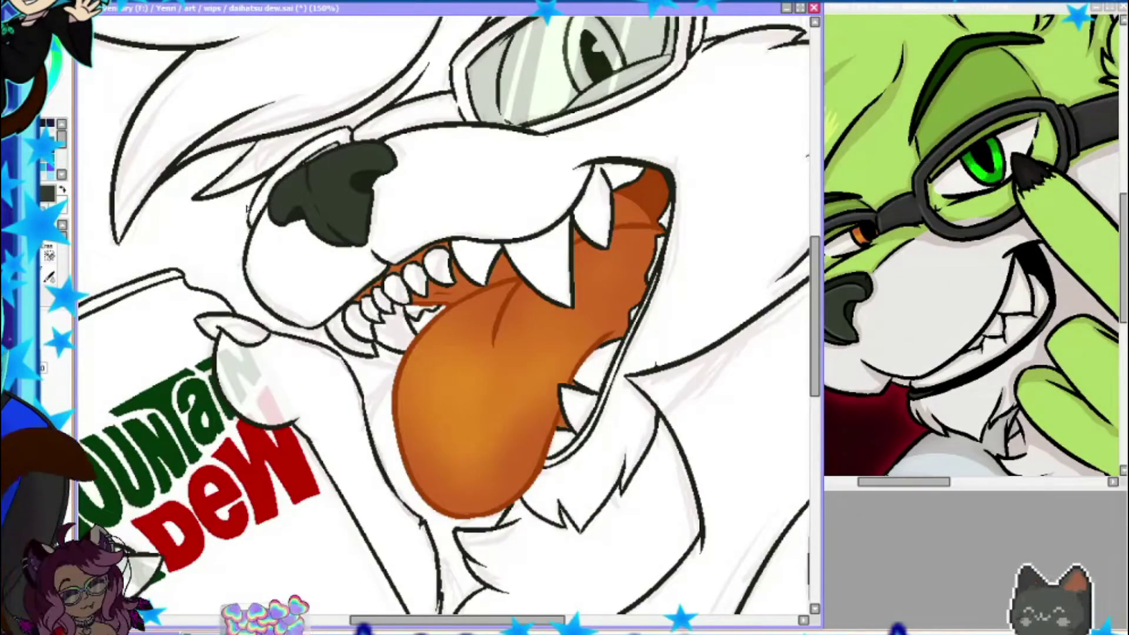
pyautogui.scroll(2, 441, 317)
pyautogui.hscroll(-2, 441, 318)
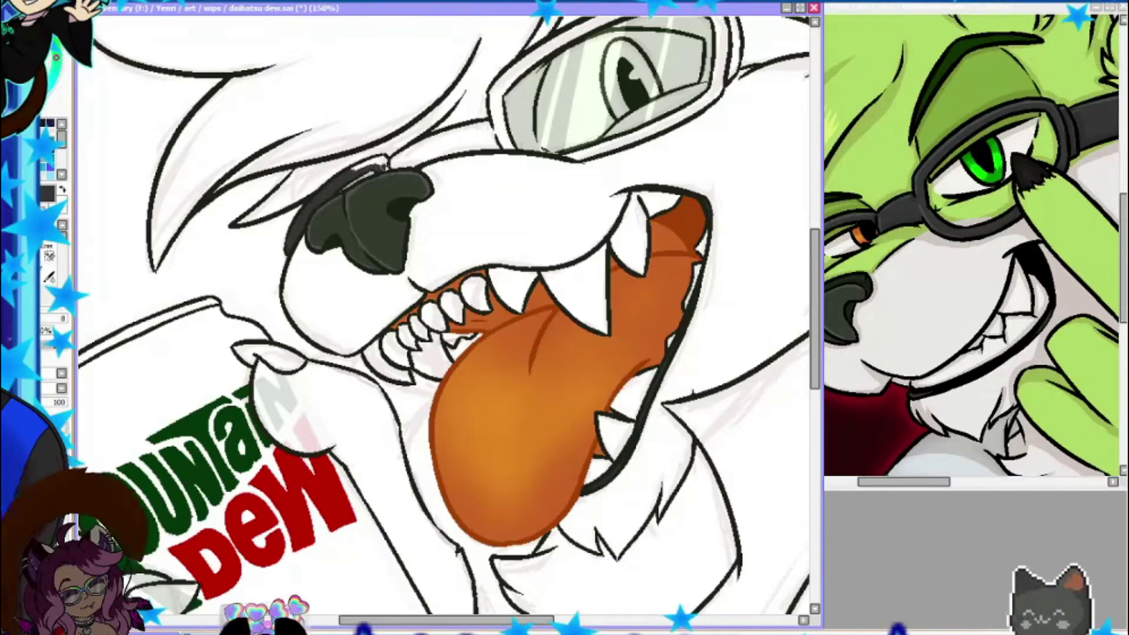
pyautogui.scroll(3, 641, 234)
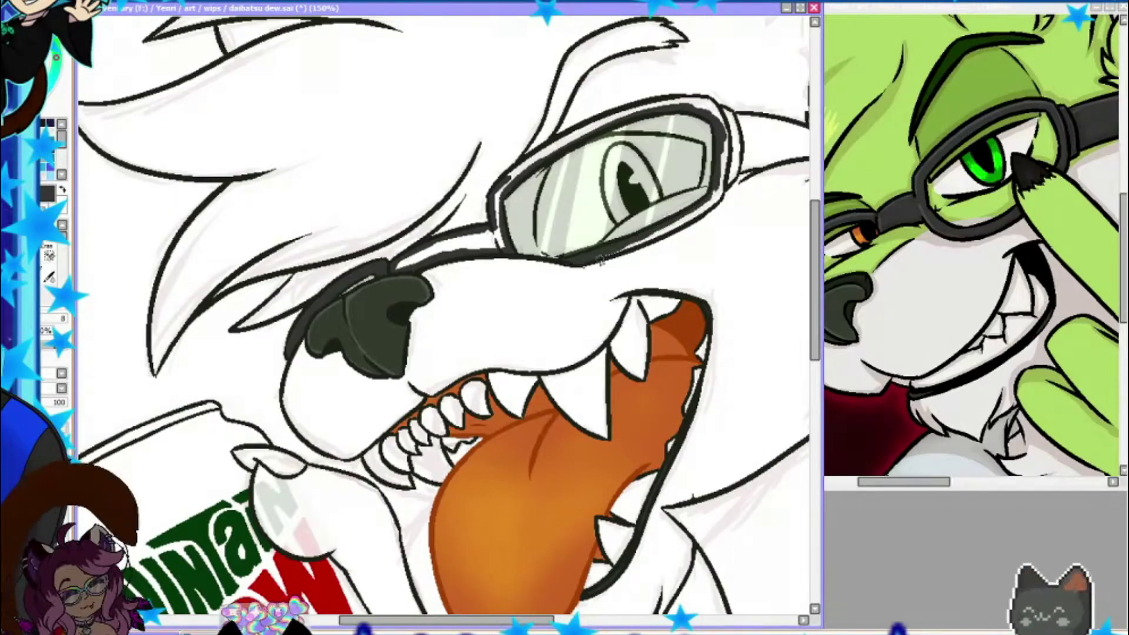
pyautogui.hscroll(3, 612, 256)
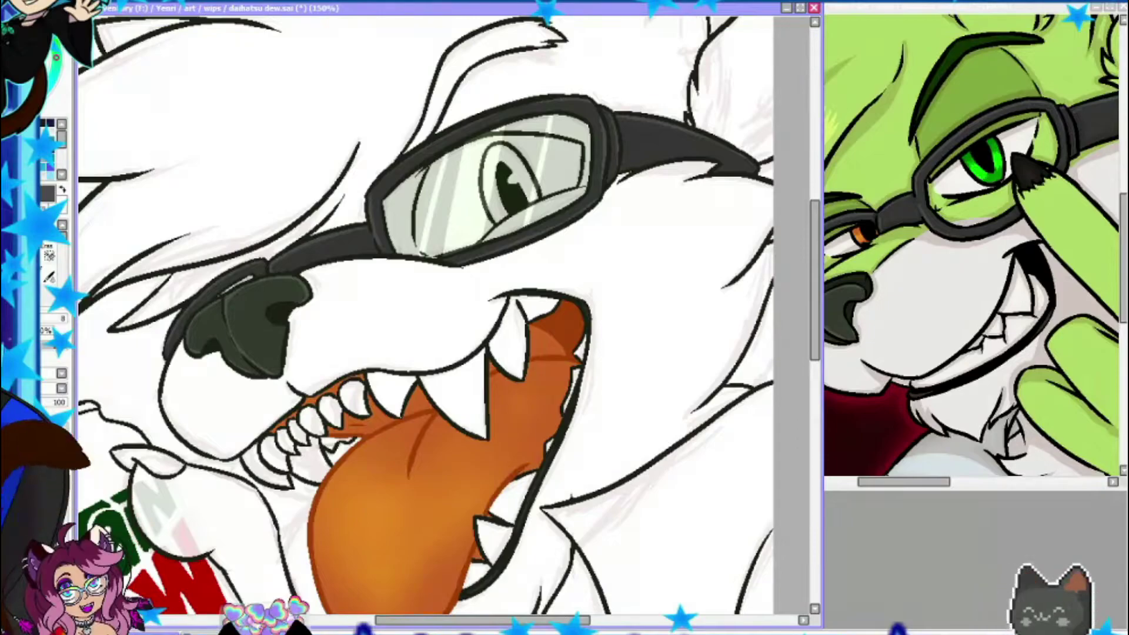
# Step: Ink the missing jaw line beside the tongue and the short fur lines between the wrist and neck
pyautogui.scroll(-5, 441, 317)
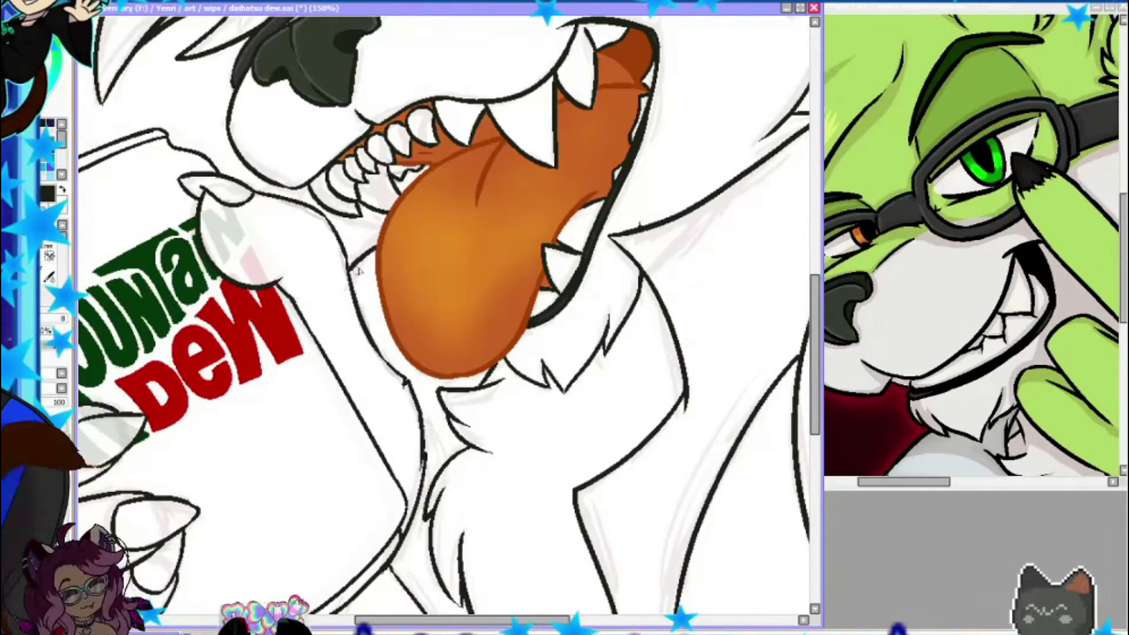
pyautogui.scroll(-3, 485, 272)
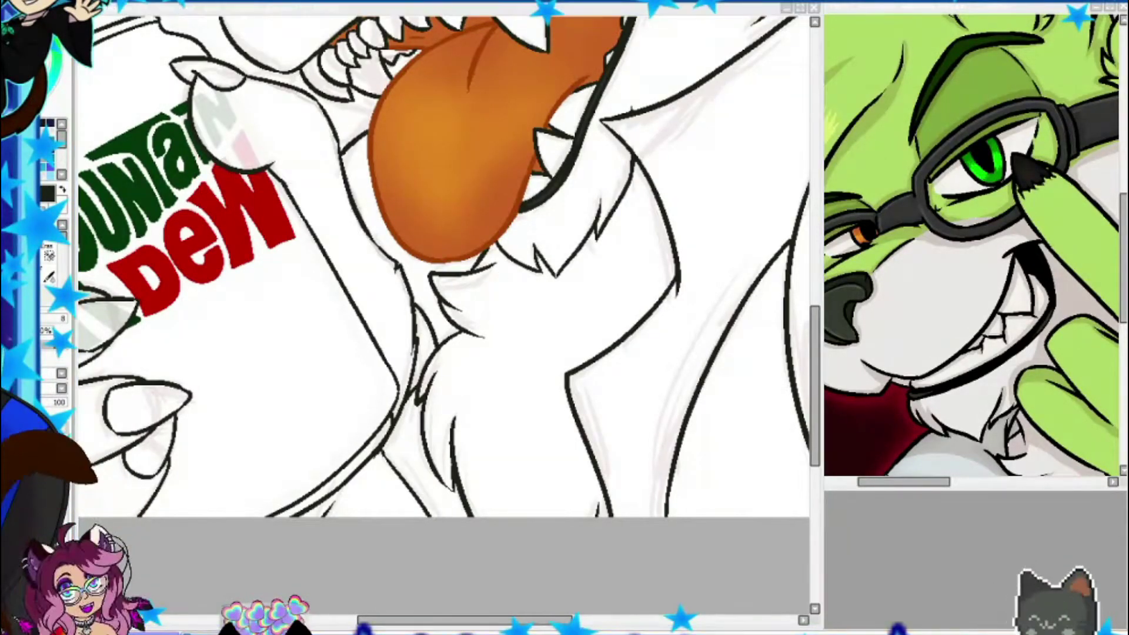
# Step: Fill the hair, upper head, ear and hand with light green, leaving the muzzle and chest white
pyautogui.scroll(6, 484, 272)
pyautogui.scroll(-3, 516, 355)
pyautogui.scroll(-2, 760, 345)
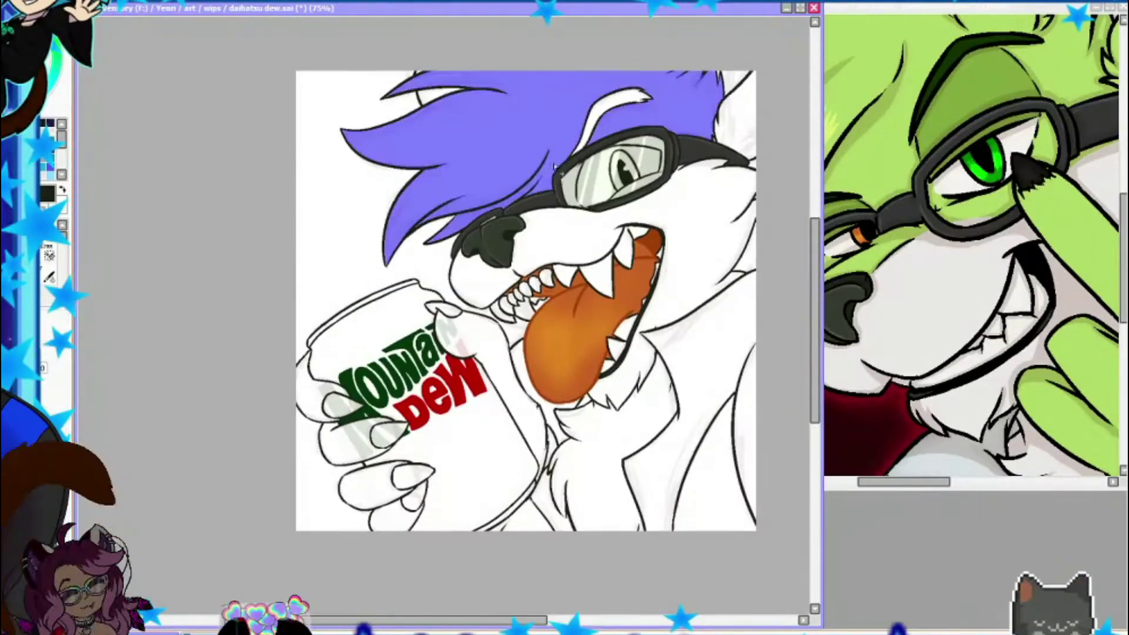
pyautogui.scroll(3, 461, 601)
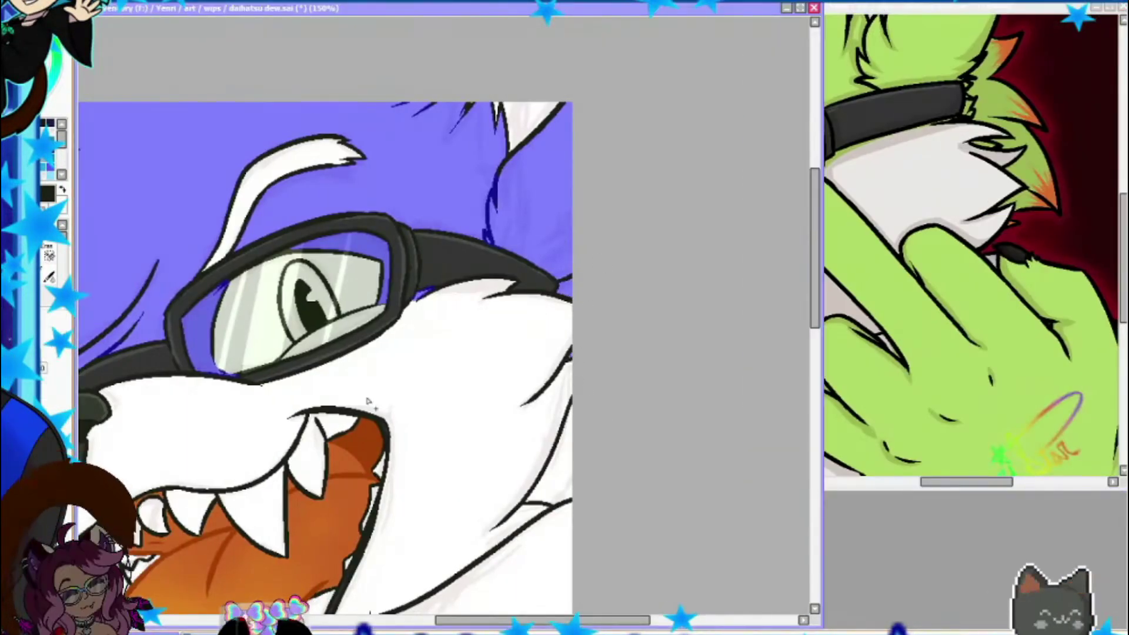
pyautogui.scroll(-2, 570, 479)
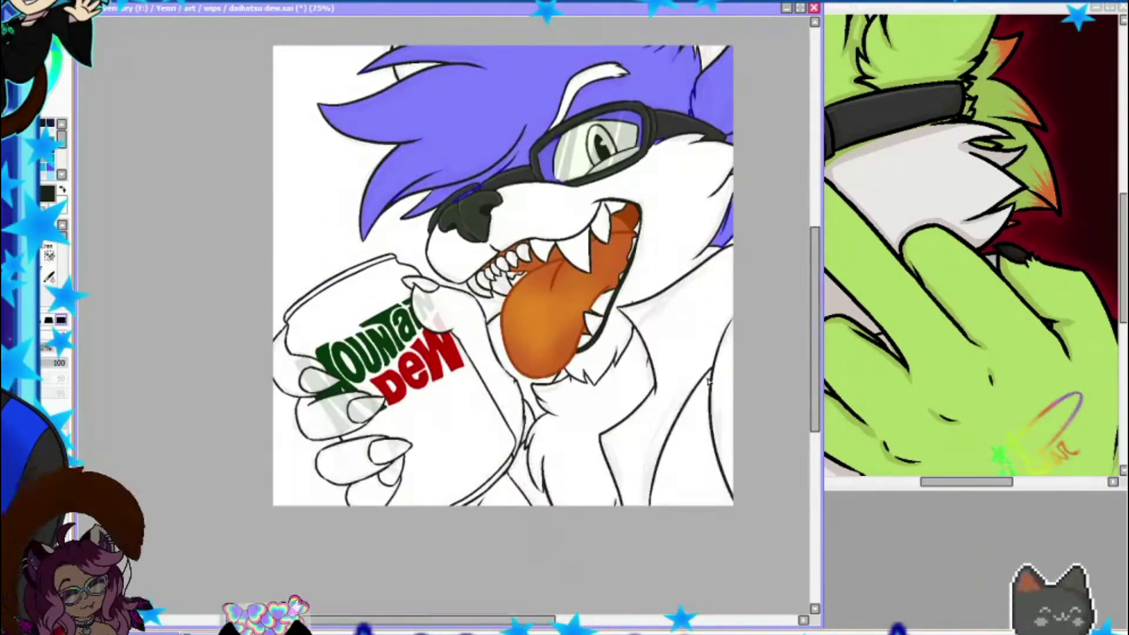
pyautogui.scroll(2, 666, 208)
pyautogui.scroll(-2, 666, 209)
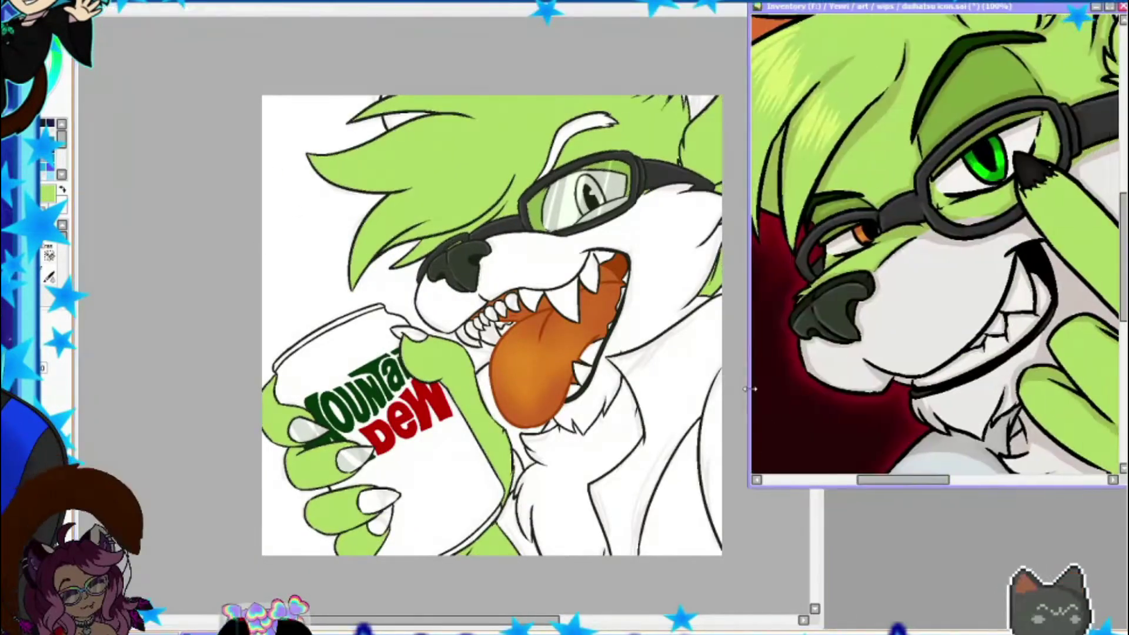
# Step: Fill the claws on the can-holding hand with black
pyautogui.scroll(2, 151, 381)
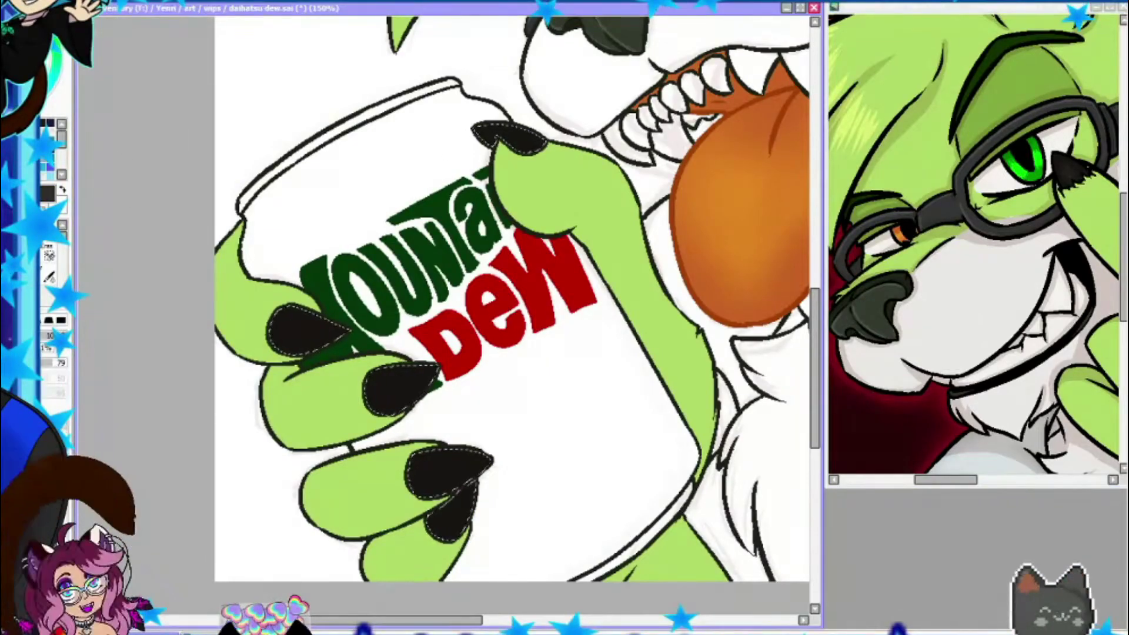
pyautogui.scroll(-2, 283, 349)
# Step: Colour the eyebrow very dark green and the upper eyelid behind the lens a darker green than the fur
pyautogui.scroll(3, 586, 137)
pyautogui.moveTo(587, 137); pyautogui.dragTo(681, 120)
pyautogui.moveTo(720, 232); pyautogui.dragTo(727, 262)
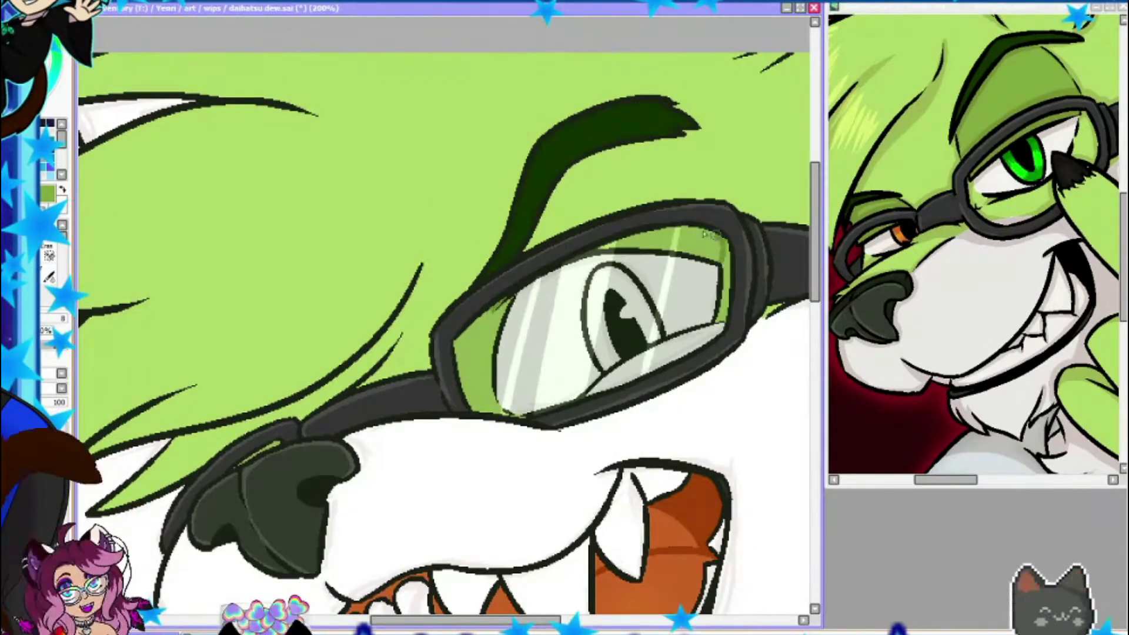
pyautogui.moveTo(605, 230); pyautogui.dragTo(731, 248)
# Step: Colour the iris behind the lens bright green, with darker green shading around the slit pupil
pyautogui.moveTo(591, 294); pyautogui.dragTo(652, 329)
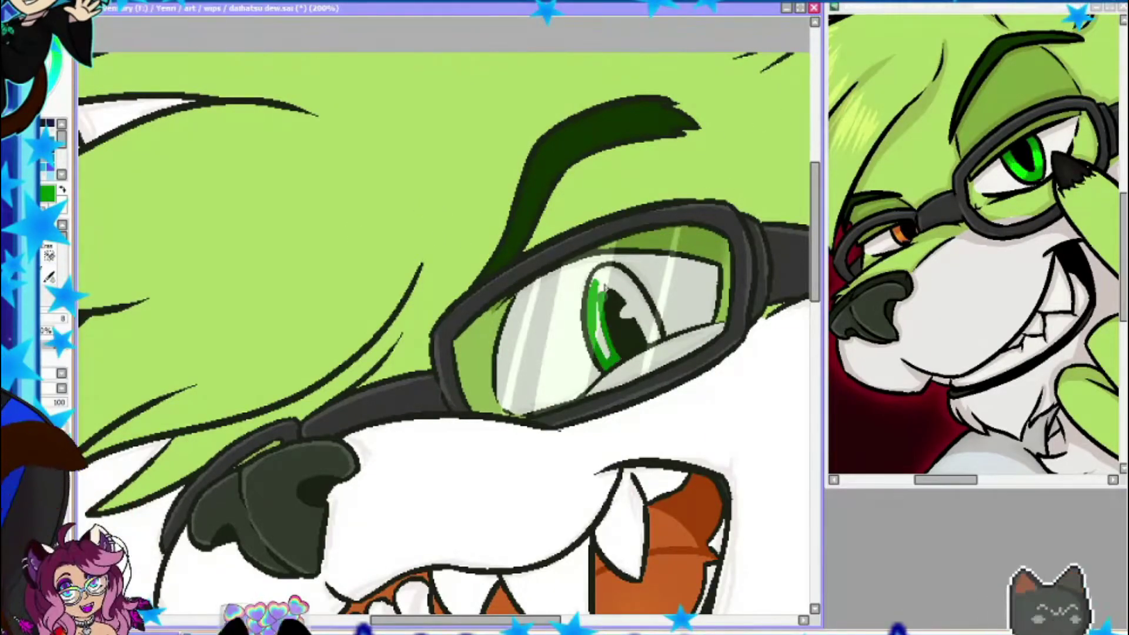
pyautogui.moveTo(612, 271); pyautogui.dragTo(600, 352)
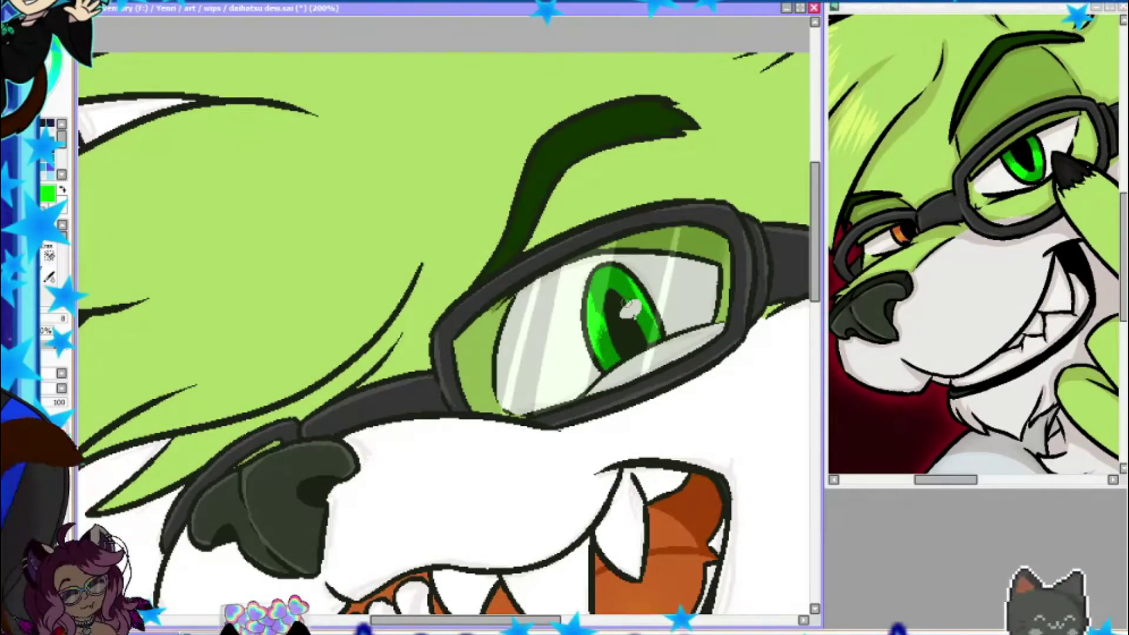
pyautogui.scroll(-3, 646, 278)
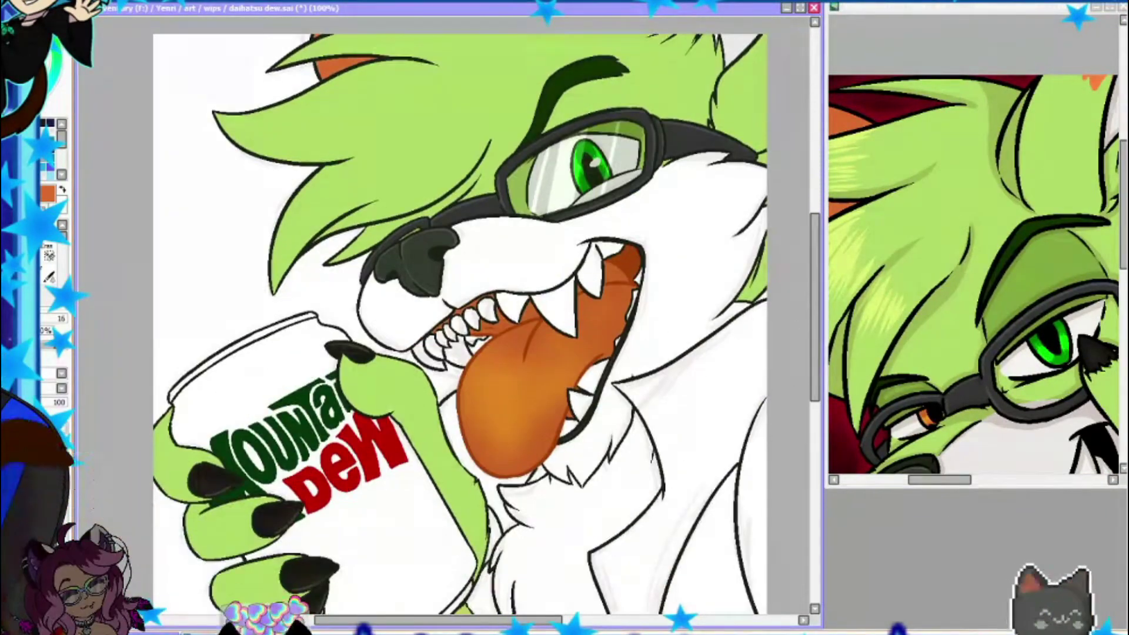
# Step: Fill the muzzle, cheek, neck and chest fur with light grey, leaving the teeth white
pyautogui.click(576, 497)
pyautogui.hscroll(2, 576, 496)
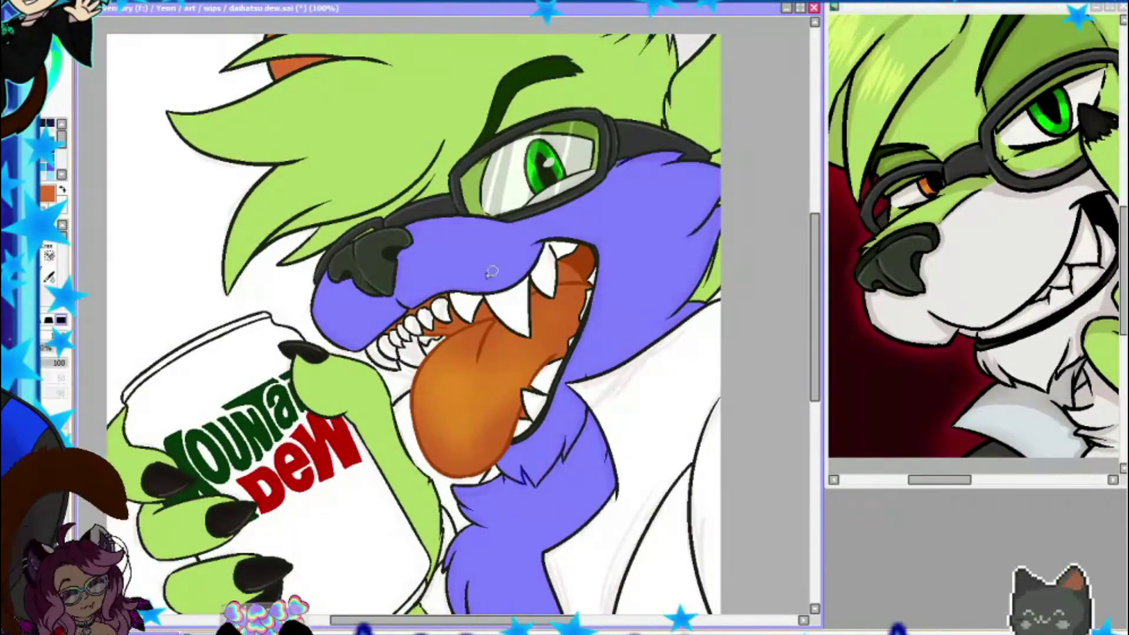
pyautogui.hotkey('ctrl', 'z')
pyautogui.click(163, 181)
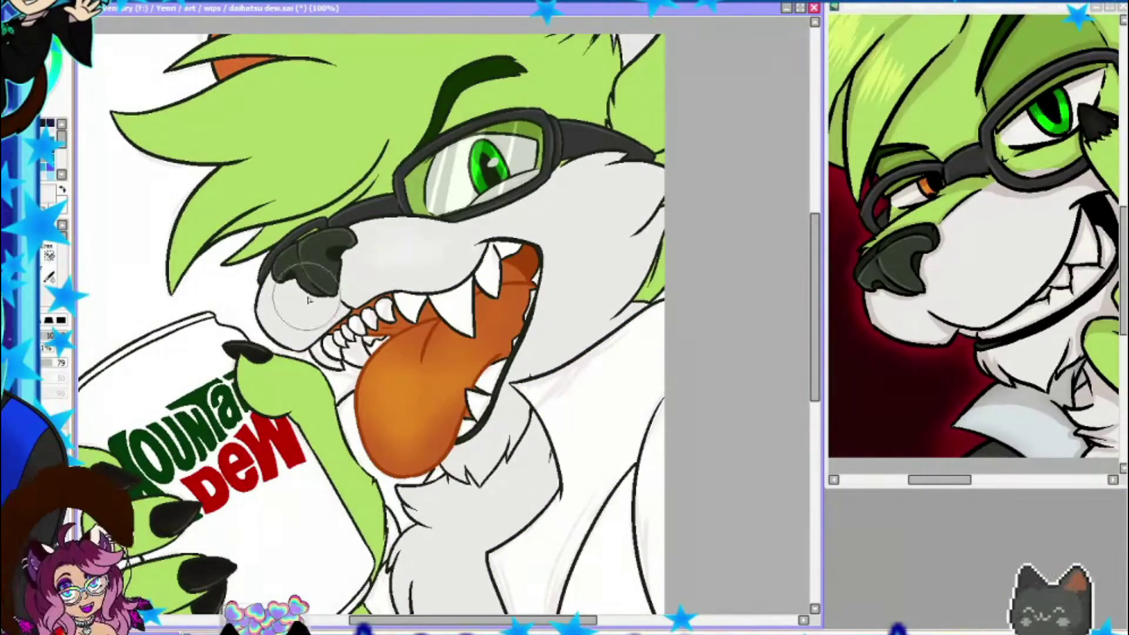
pyautogui.scroll(-1, 353, 177)
pyautogui.hotkey('ctrl', 'z')
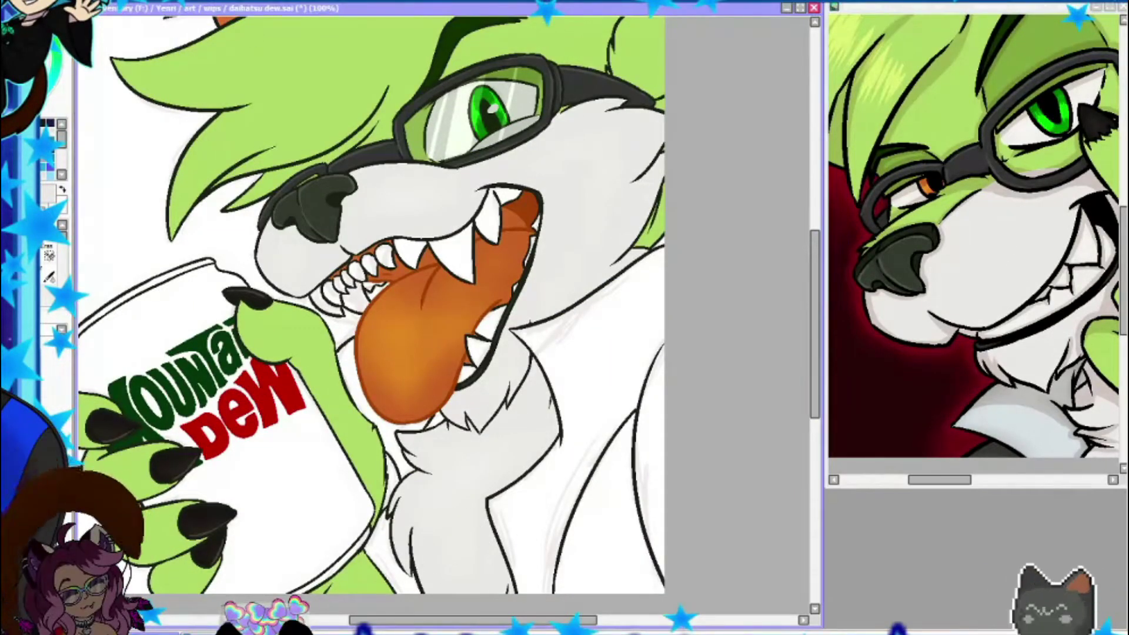
pyautogui.click(376, 259)
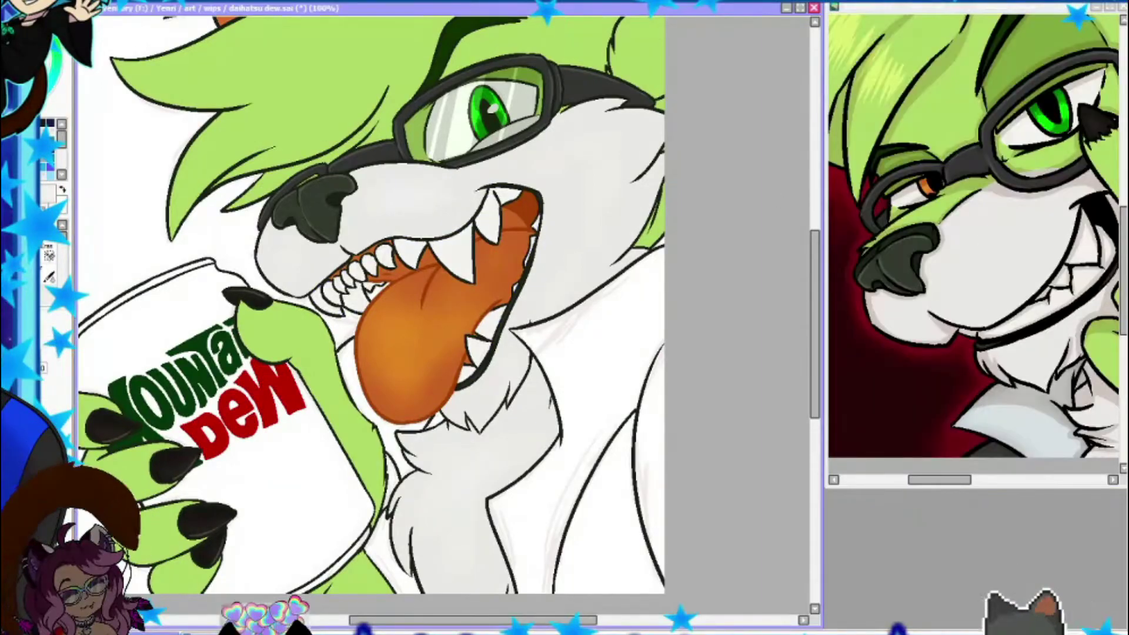
# Step: Fill the area behind the chest fur with pale blue-grey and the sleeve beside it with dark grey
pyautogui.click(587, 470)
pyautogui.hotkey('ctrl', 'd')
pyautogui.click(991, 410)
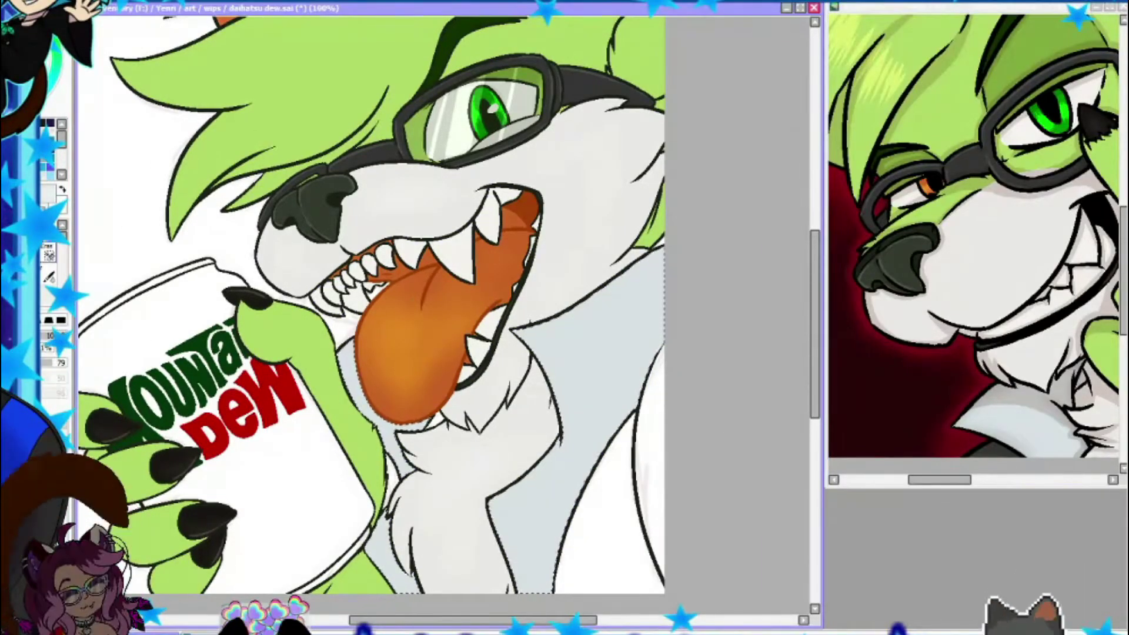
pyautogui.scroll(2, 991, 410)
pyautogui.click(617, 471)
pyautogui.scroll(-2, 538, 268)
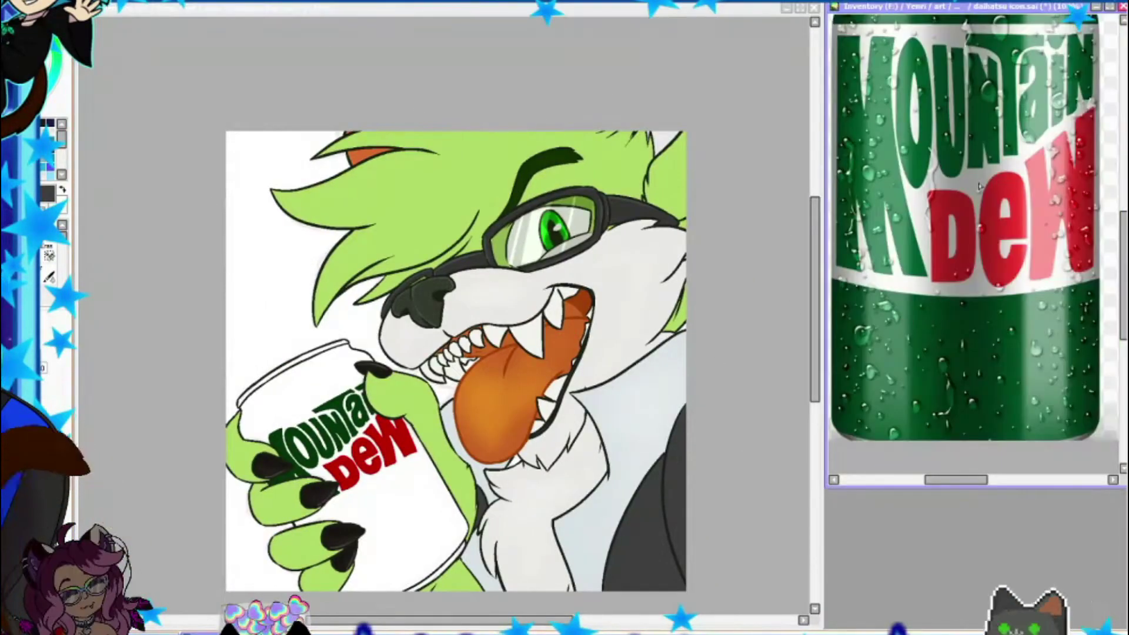
# Step: Select the can's body inside its rims and fill it with dark green
pyautogui.click(406, 518)
pyautogui.moveTo(294, 444)
pyautogui.mouseDown()
pyautogui.moveTo(321, 494)
pyautogui.moveTo(294, 447)
pyautogui.mouseUp()
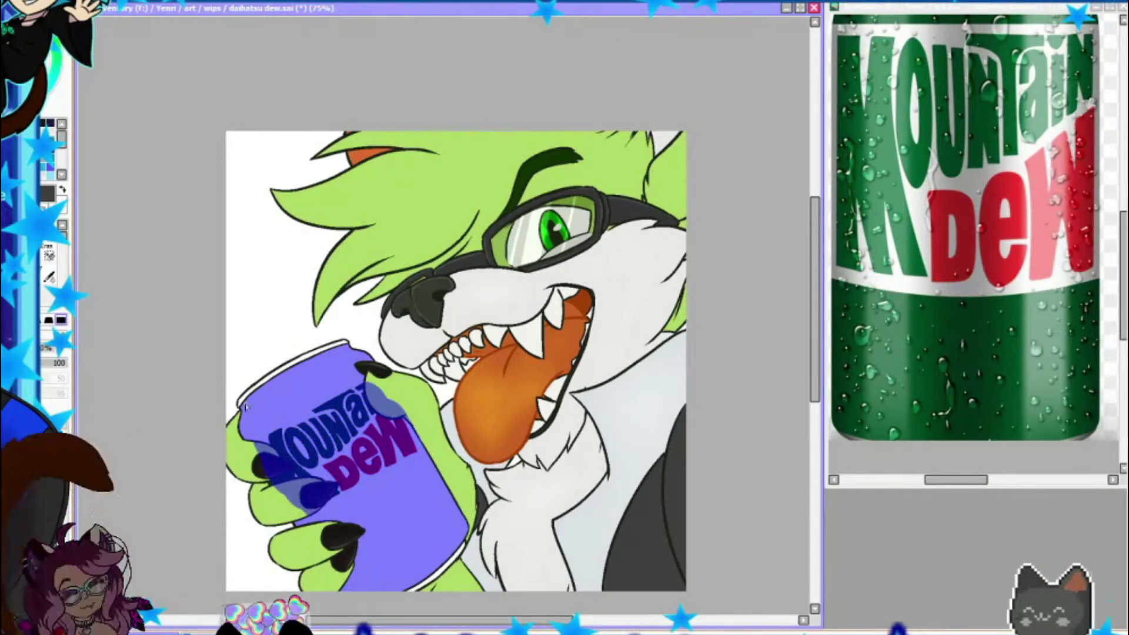
pyautogui.scroll(1, 411, 352)
pyautogui.click(353, 529)
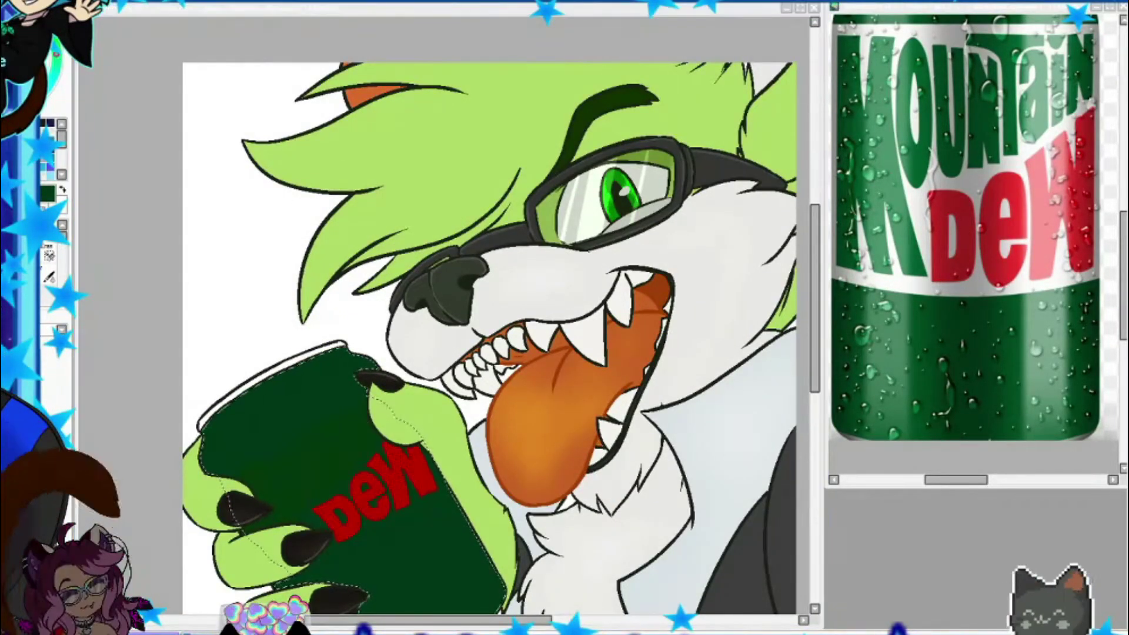
# Step: Paint a light grey label band with curved edges behind the MOUNTAIN DEW lettering on the can
pyautogui.scroll(-3, 488, 317)
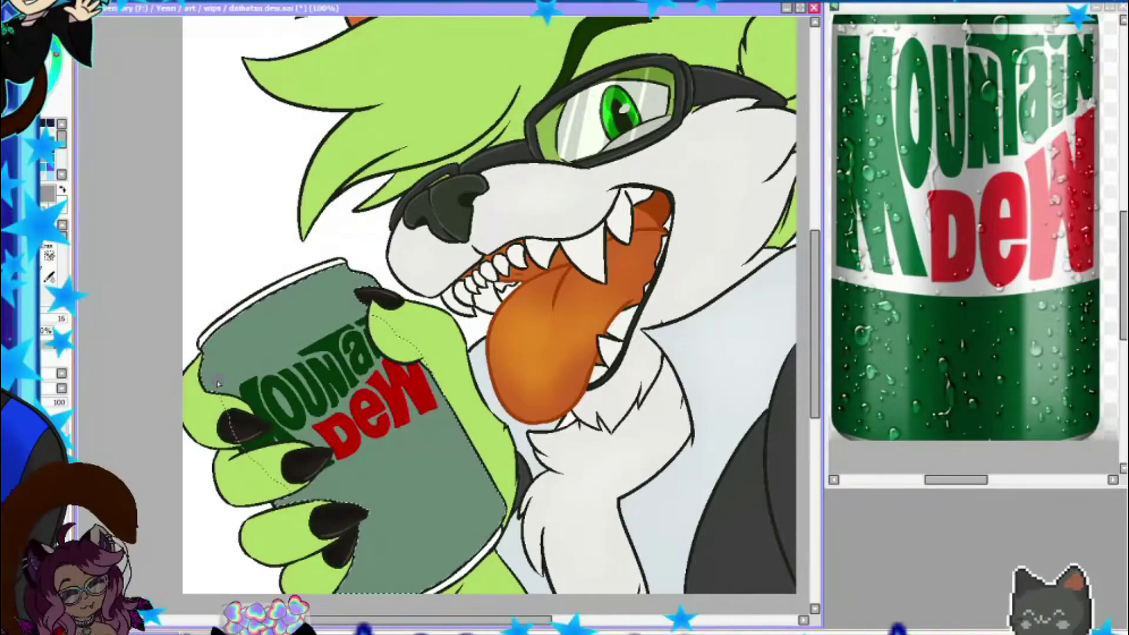
pyautogui.scroll(2, 912, 240)
pyautogui.moveTo(217, 385); pyautogui.dragTo(364, 309)
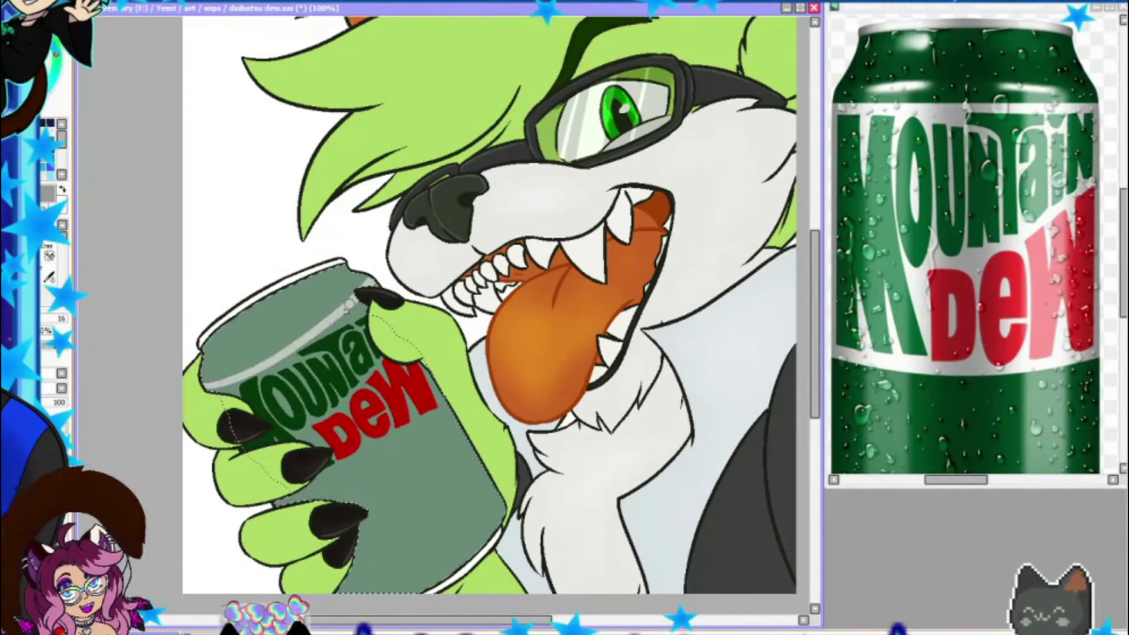
pyautogui.moveTo(276, 500); pyautogui.dragTo(446, 414)
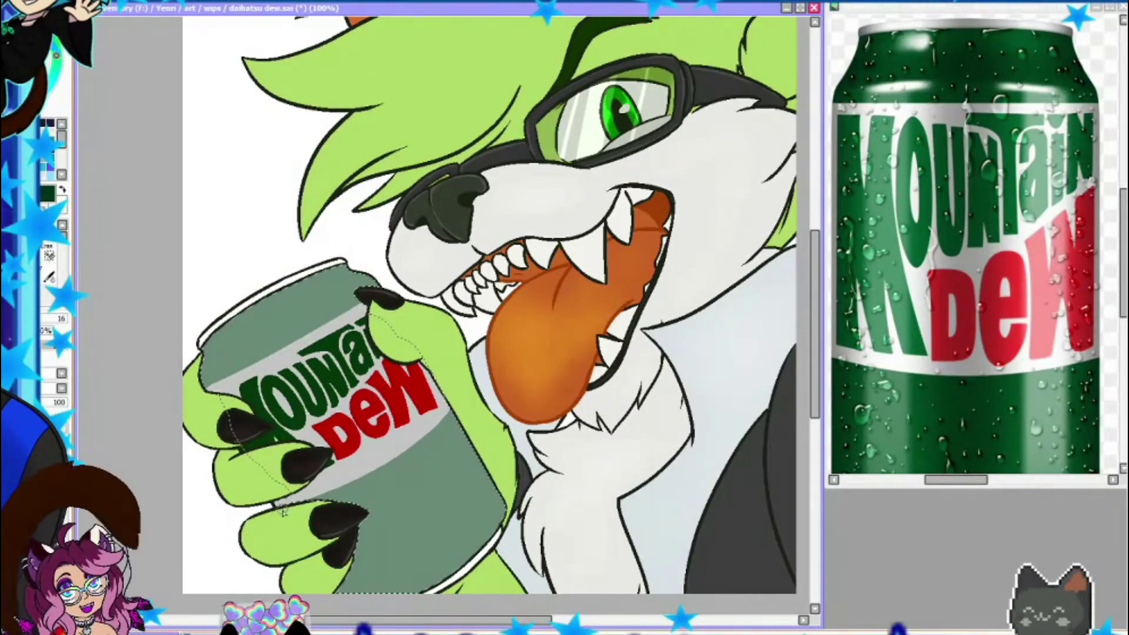
pyautogui.scroll(-1, 283, 504)
# Step: Shade the can's label towards its edges and add soft lighter green highlights along the dark green body
pyautogui.click(435, 372)
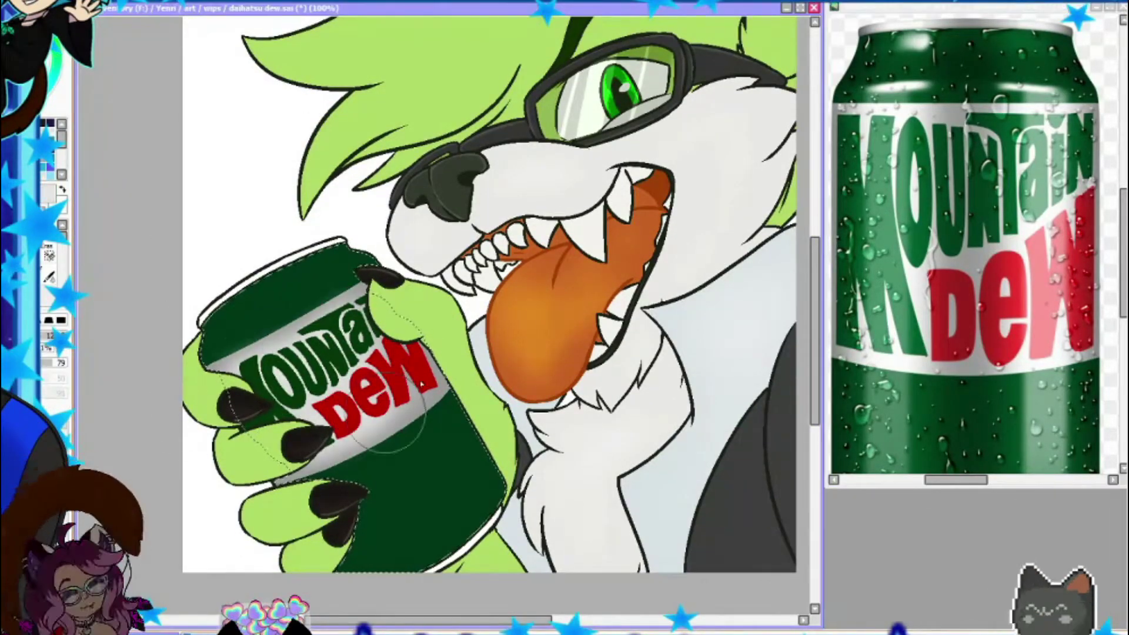
pyautogui.press('e')
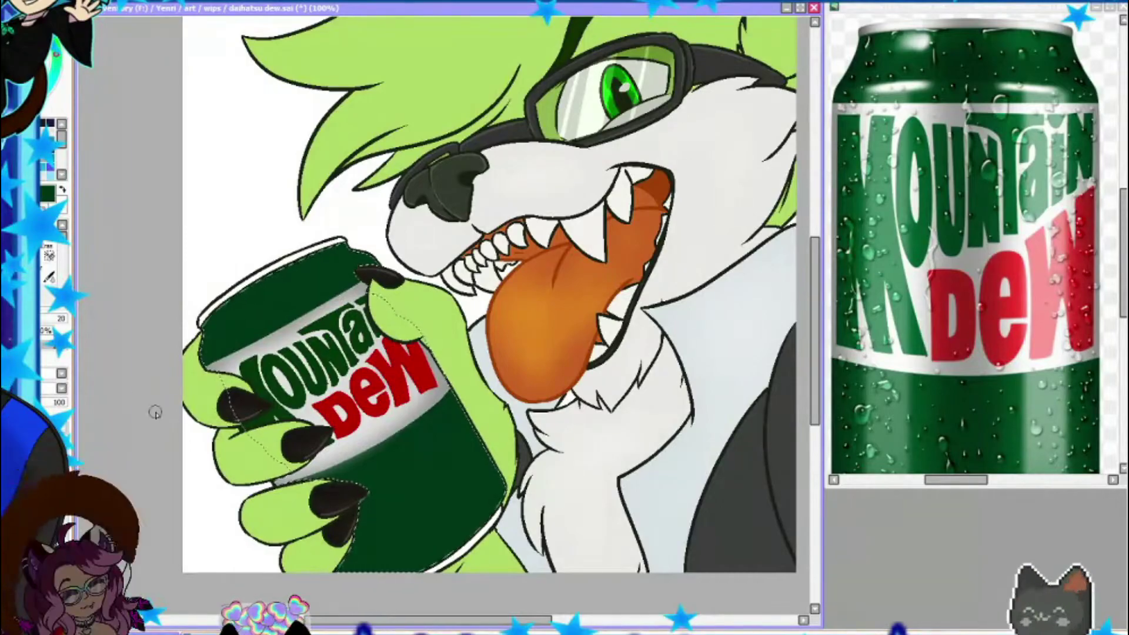
pyautogui.press('a')
pyautogui.moveTo(352, 282); pyautogui.dragTo(541, 485)
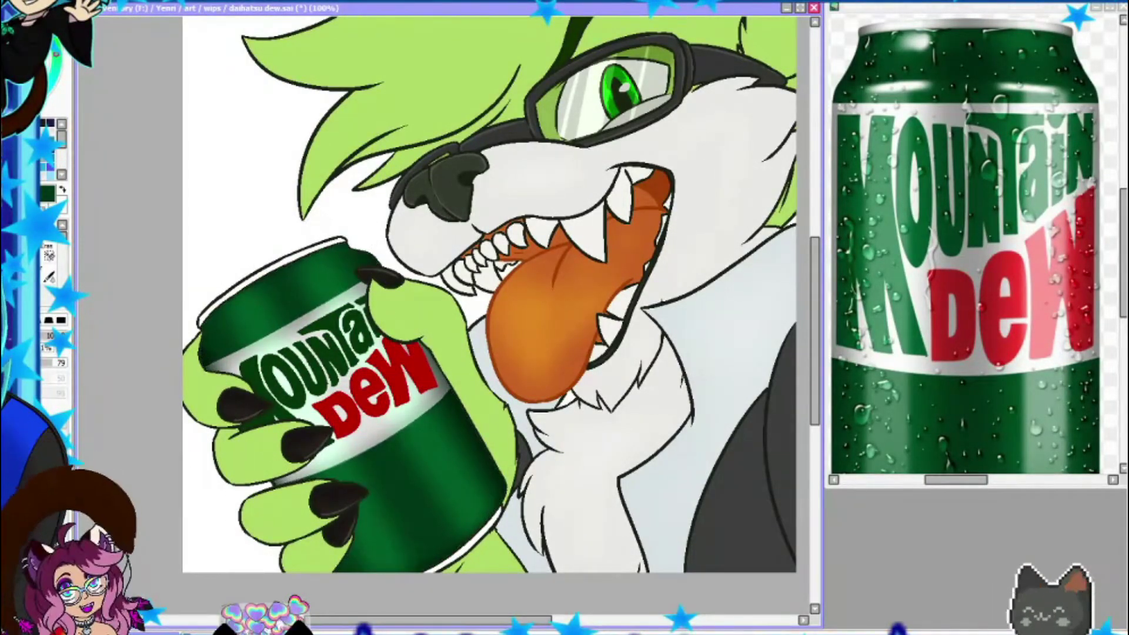
pyautogui.press('e')
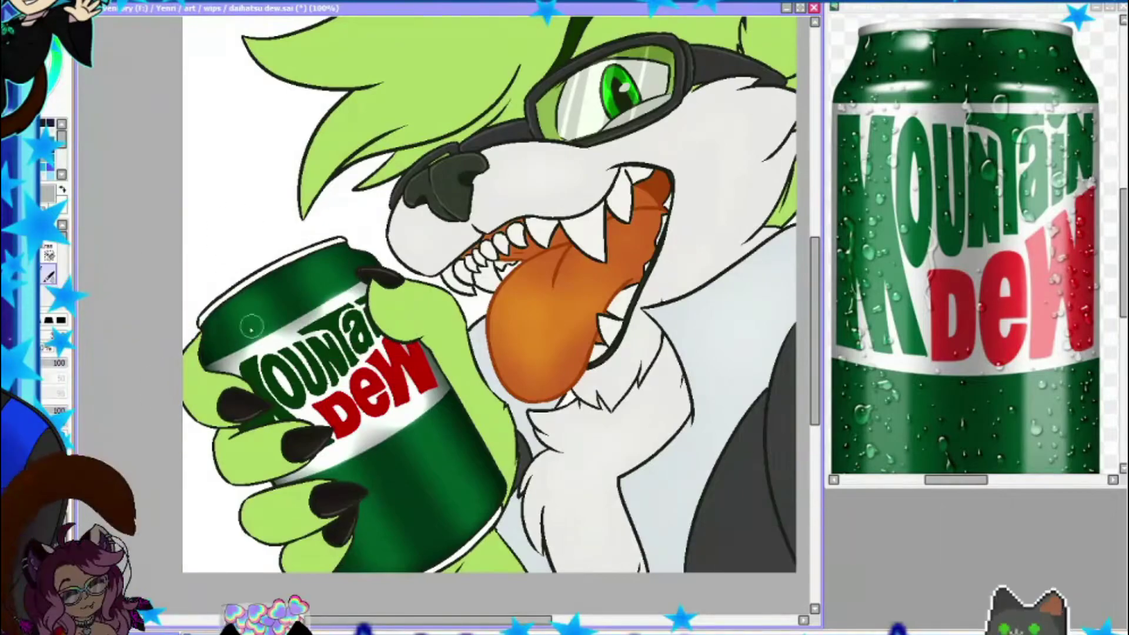
# Step: Paint dark maroon shadows inside the mouth, between the teeth and around the tongue
pyautogui.scroll(-2, 396, 537)
pyautogui.press('b')
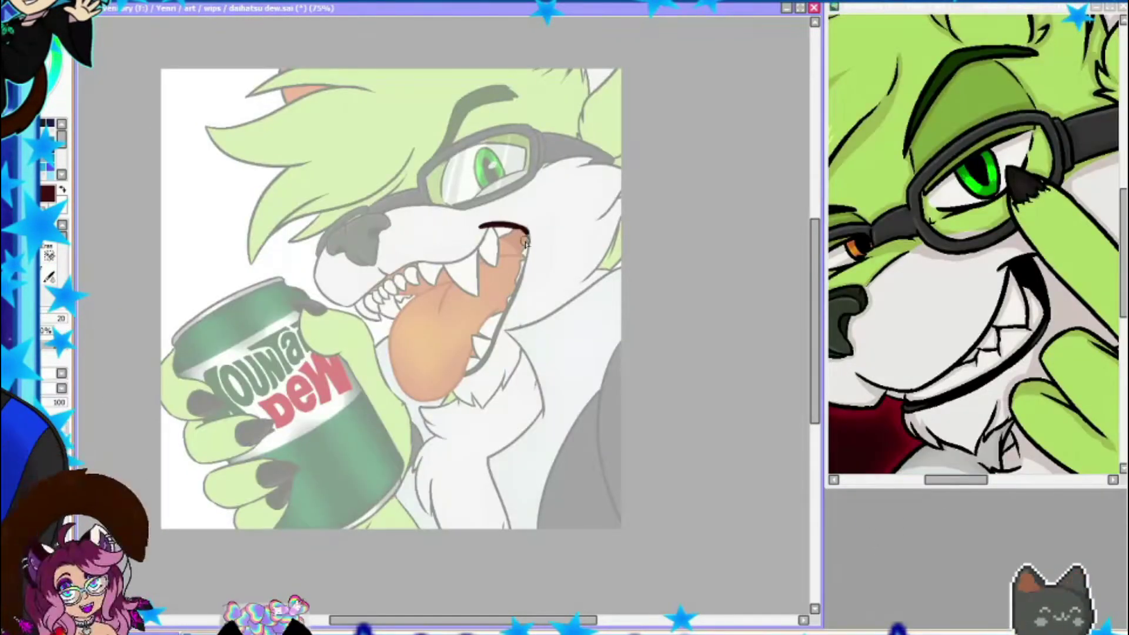
pyautogui.moveTo(497, 227); pyautogui.dragTo(454, 264)
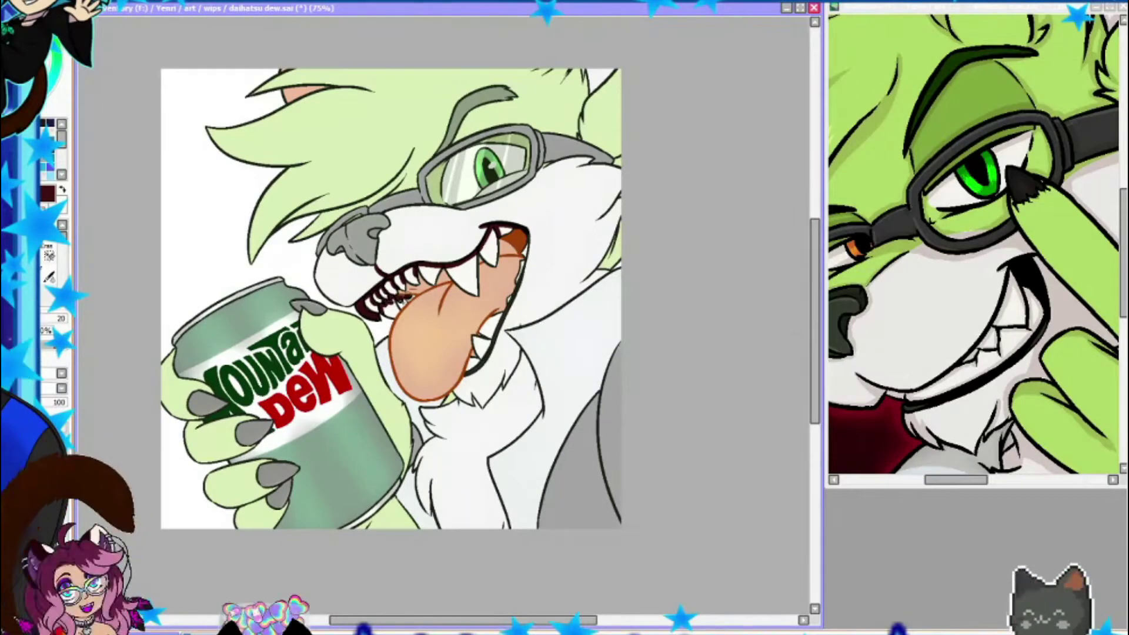
pyautogui.scroll(1, 405, 297)
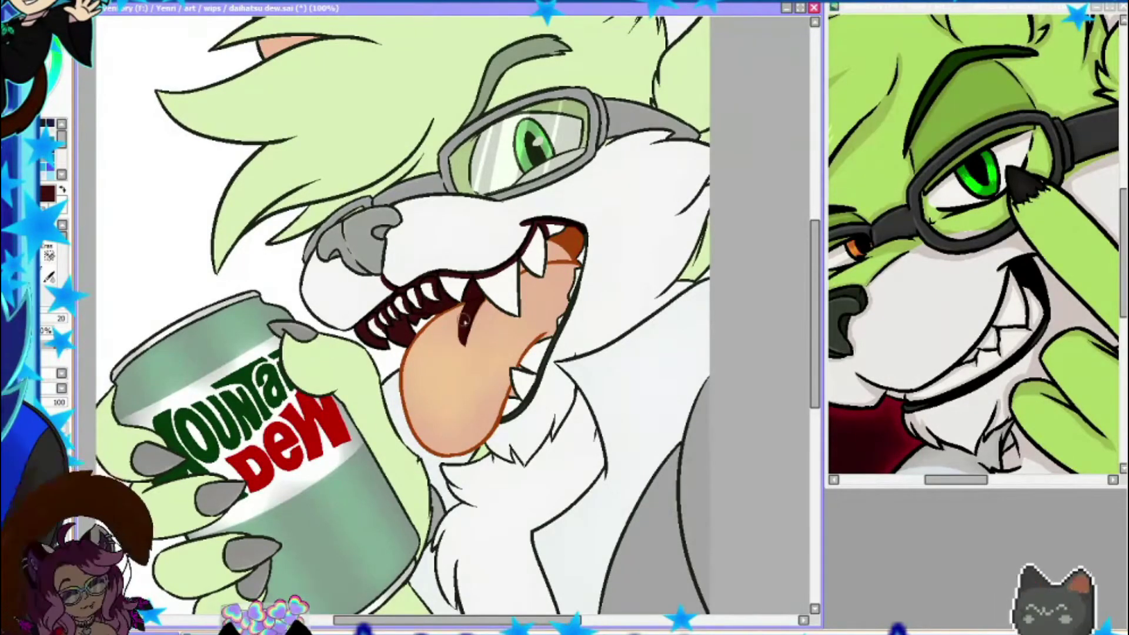
pyautogui.moveTo(536, 277)
pyautogui.mouseDown()
pyautogui.moveTo(587, 227)
pyautogui.moveTo(552, 244)
pyautogui.moveTo(577, 270)
pyautogui.mouseUp()
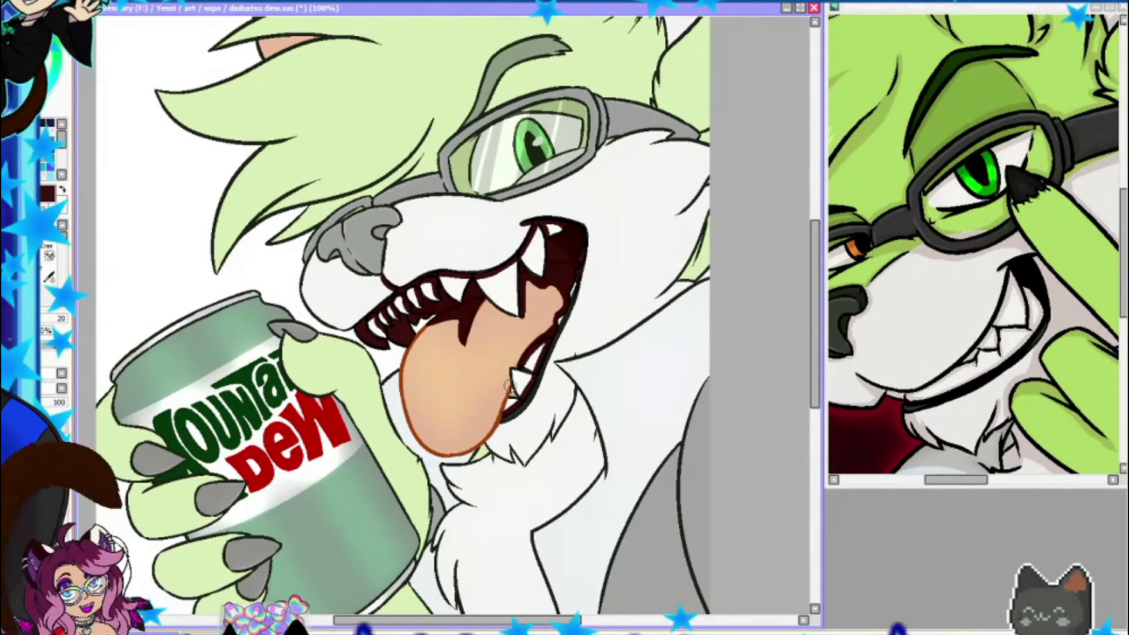
# Step: Paint dark maroon shadows beneath the chin and tongue, along the neck and chest fur, and over the wrist behind the can
pyautogui.scroll(-3, 508, 406)
pyautogui.moveTo(491, 379); pyautogui.dragTo(555, 352)
pyautogui.moveTo(563, 301)
pyautogui.mouseDown()
pyautogui.moveTo(607, 400)
pyautogui.moveTo(567, 444)
pyautogui.moveTo(546, 563)
pyautogui.mouseUp()
pyautogui.moveTo(506, 405)
pyautogui.mouseDown()
pyautogui.moveTo(456, 461)
pyautogui.moveTo(464, 563)
pyautogui.mouseUp()
pyautogui.moveTo(388, 376)
pyautogui.mouseDown()
pyautogui.moveTo(393, 320)
pyautogui.moveTo(438, 541)
pyautogui.moveTo(493, 575)
pyautogui.mouseUp()
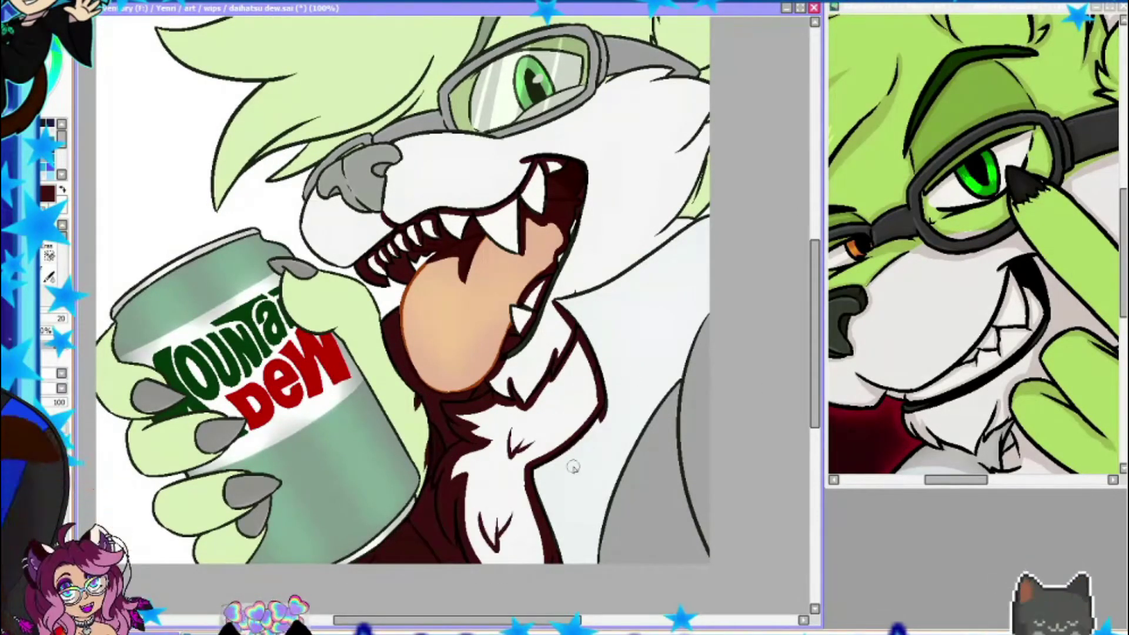
# Step: Paint dark maroon shadows around the fingers and can edges, and along the sleeve folds and jaw line
pyautogui.moveTo(338, 332)
pyautogui.mouseDown()
pyautogui.moveTo(411, 458)
pyautogui.moveTo(353, 561)
pyautogui.mouseUp()
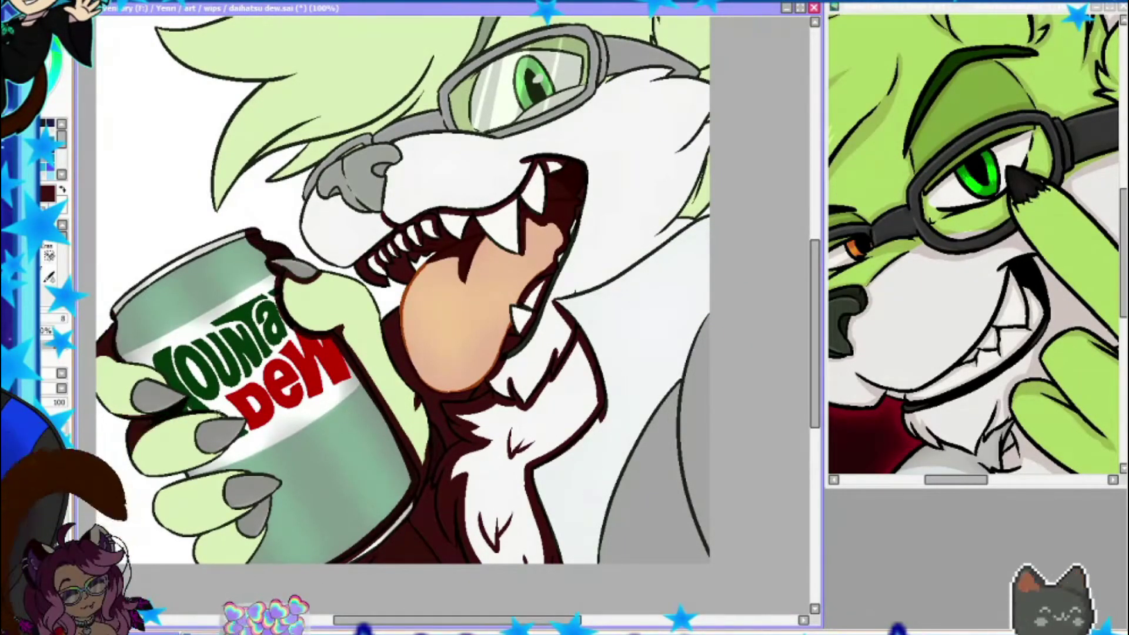
pyautogui.scroll(-2, 403, 288)
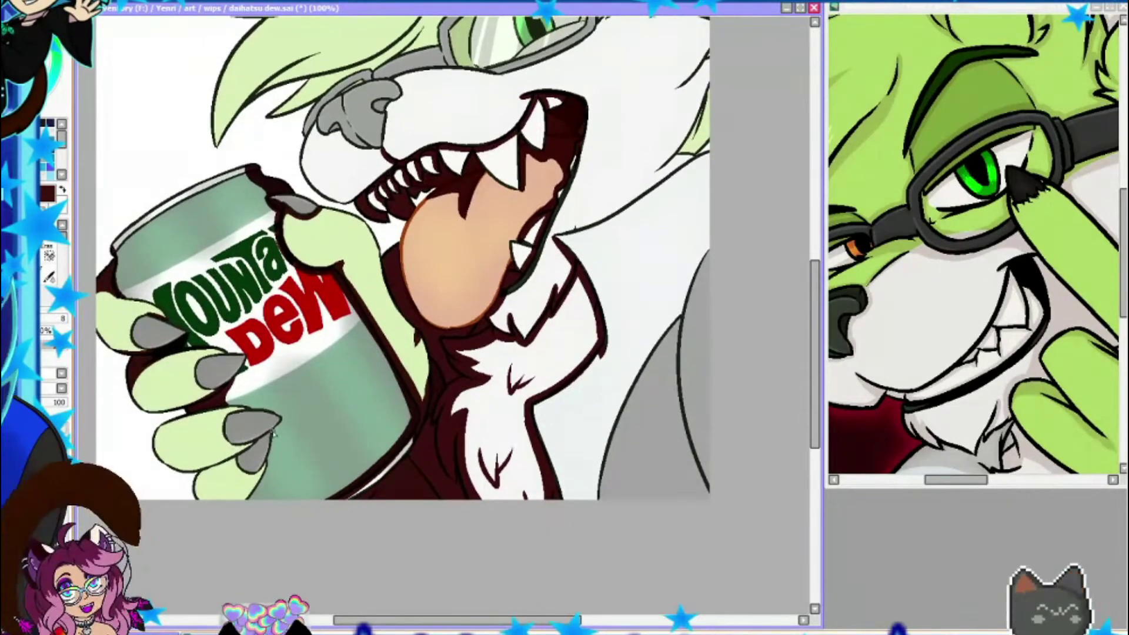
pyautogui.press('e')
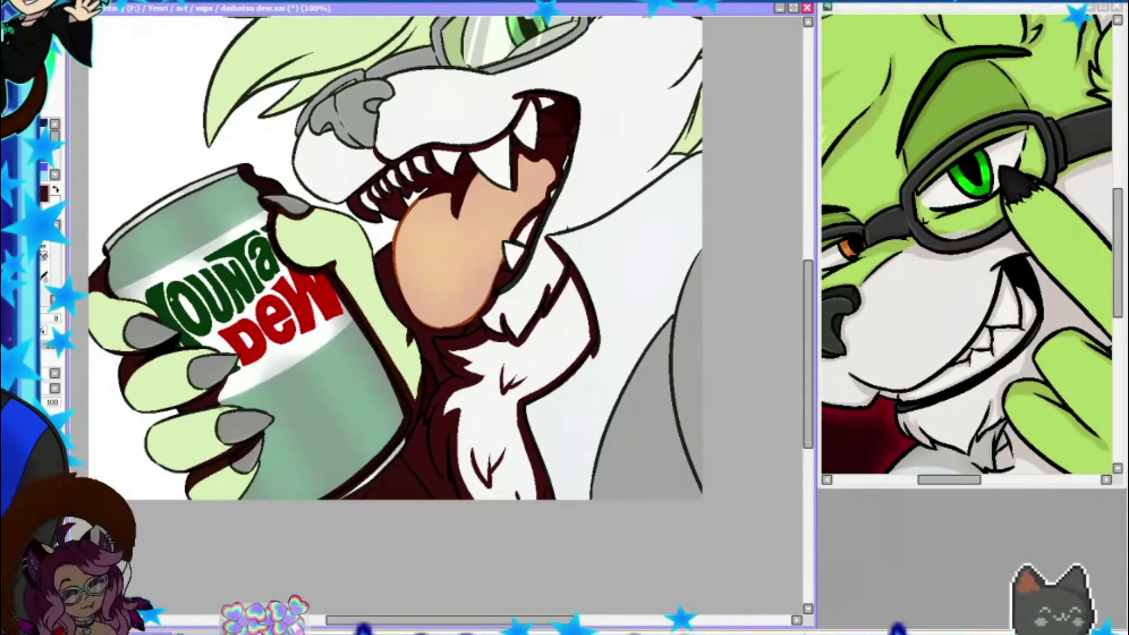
pyautogui.scroll(1, 243, 510)
pyautogui.moveTo(696, 294)
pyautogui.mouseDown()
pyautogui.moveTo(599, 529)
pyautogui.moveTo(671, 487)
pyautogui.mouseUp()
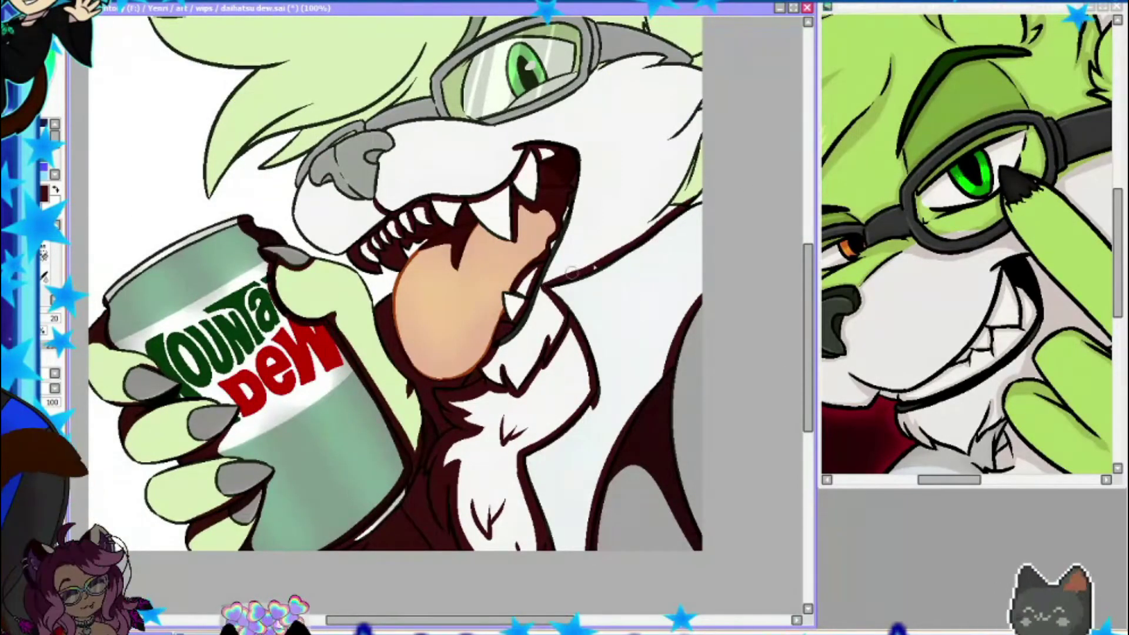